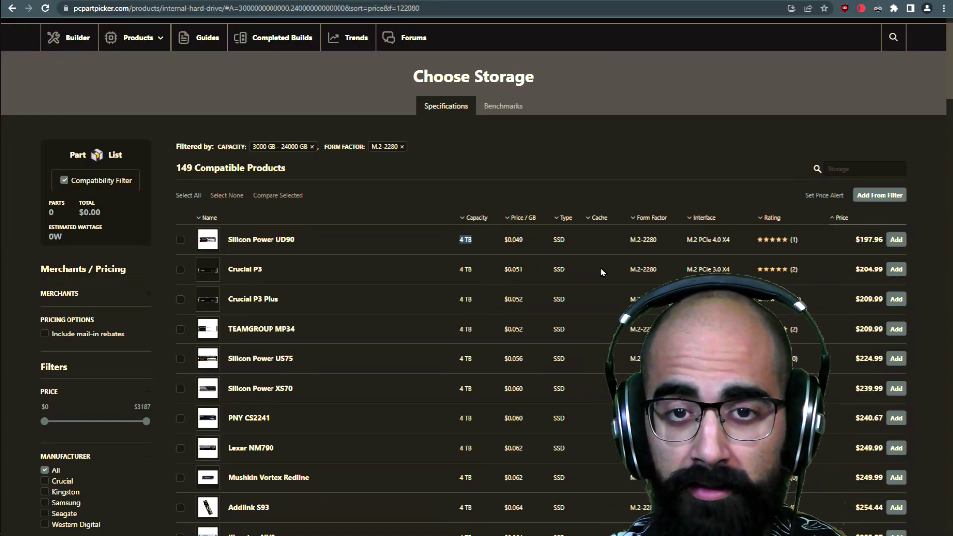
# Step: On the Crucial P3 page, open the 4TB version and locate its 800TB endurance (TBW) rating
pyautogui.click(377, 246)
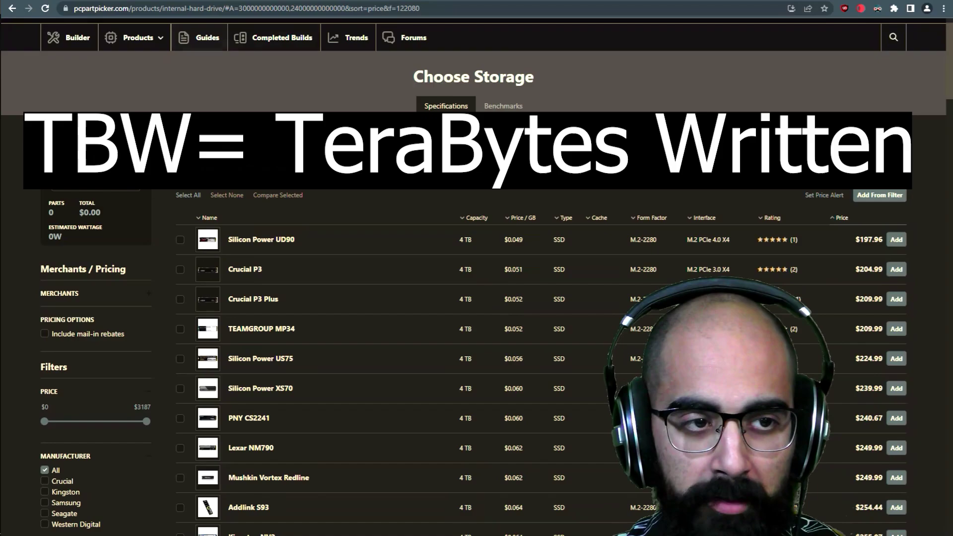
pyautogui.hotkey('ctrl', 'Tab')
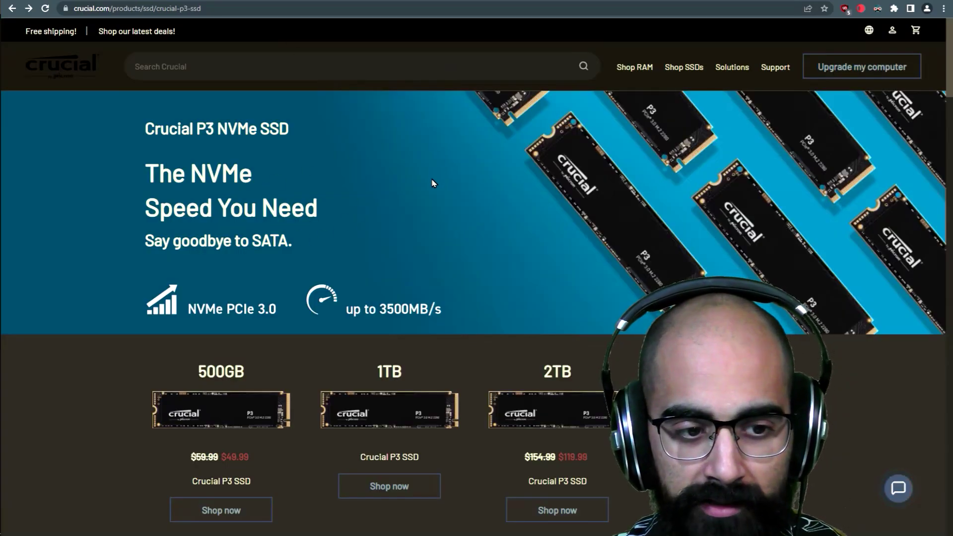
pyautogui.hotkey('ctrl', 'f')
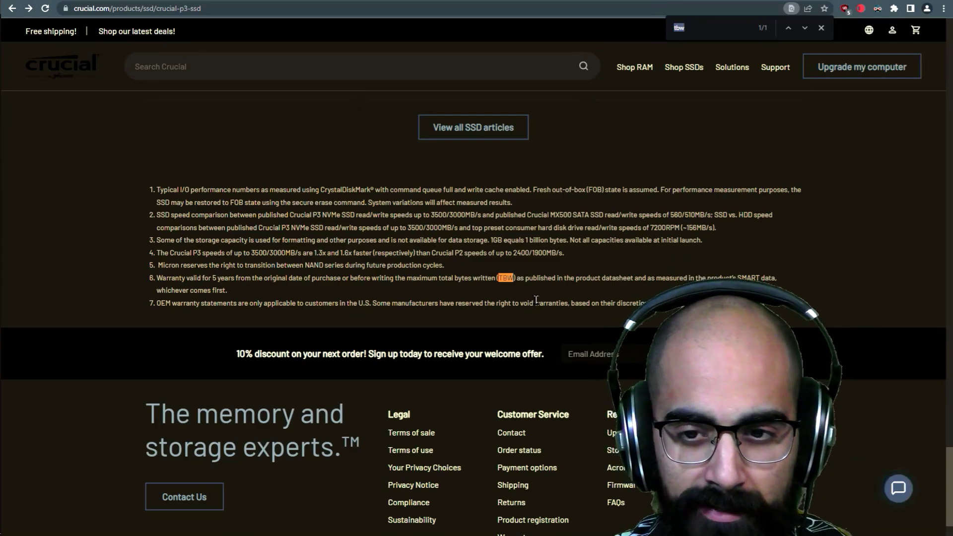
pyautogui.scroll(20, 536, 300)
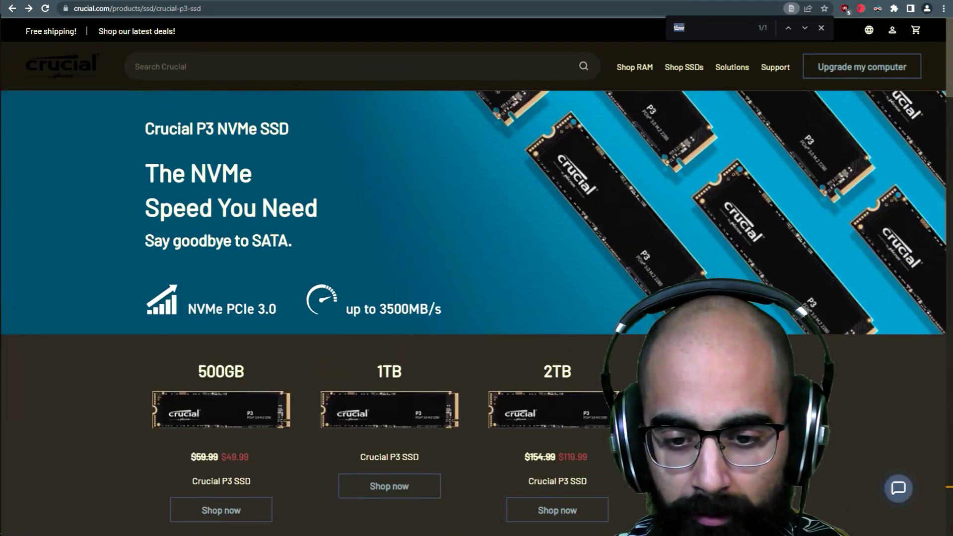
pyautogui.click(726, 510)
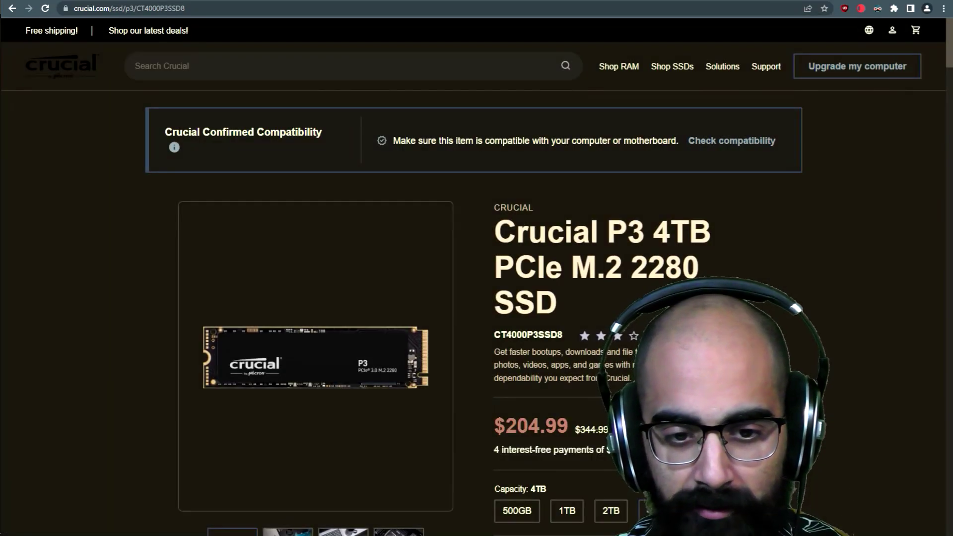
pyautogui.hotkey('ctrl', 'f')
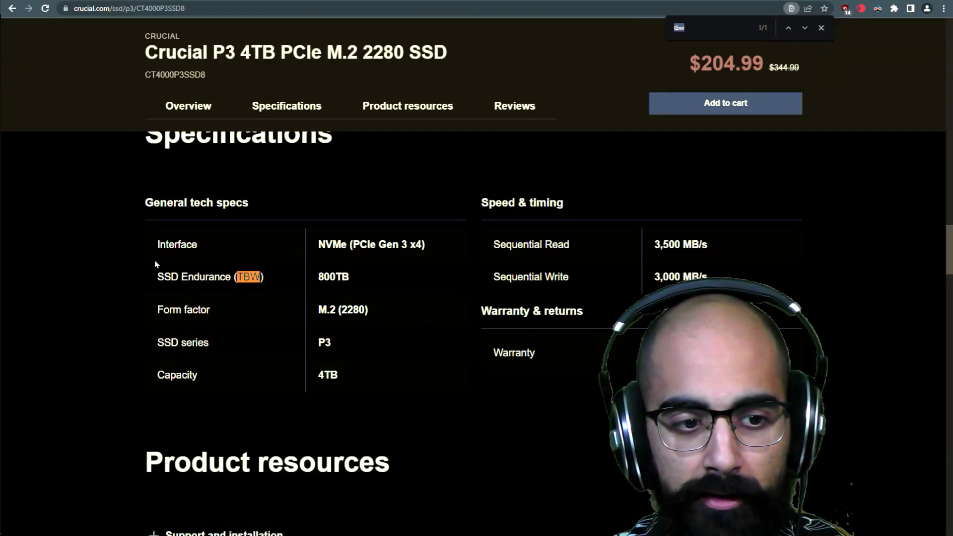
pyautogui.moveTo(318, 277); pyautogui.dragTo(368, 278)
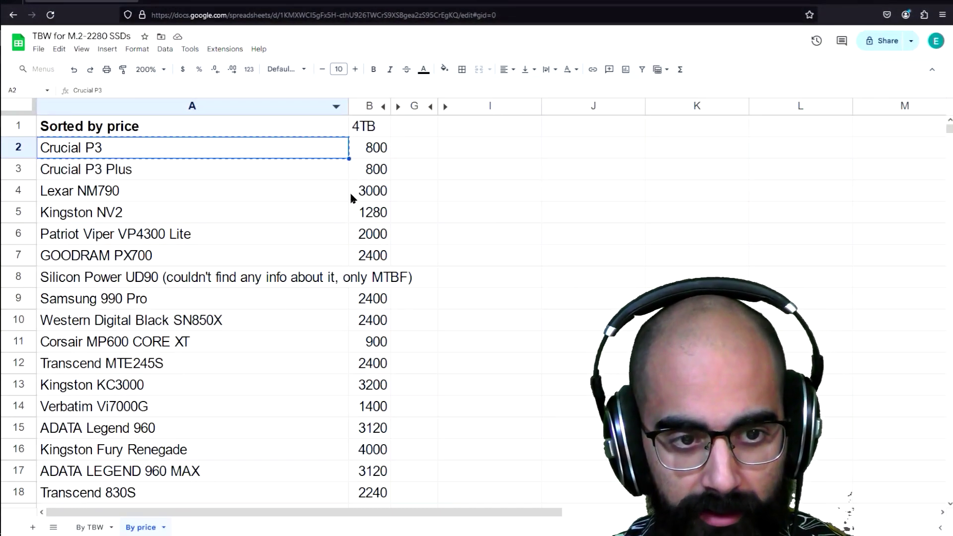
pyautogui.rightClick(368, 107)
pyautogui.click(568, 171)
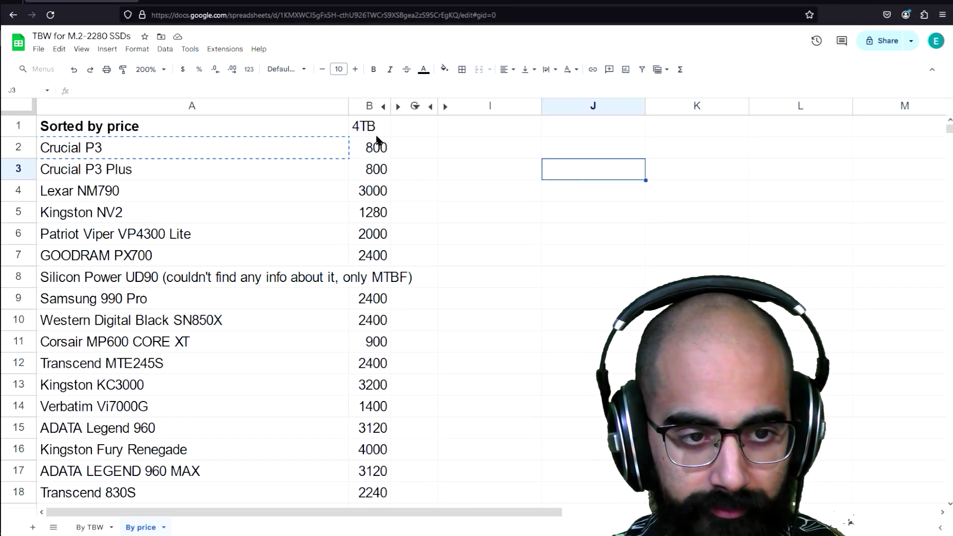
pyautogui.moveTo(377, 134); pyautogui.dragTo(362, 492)
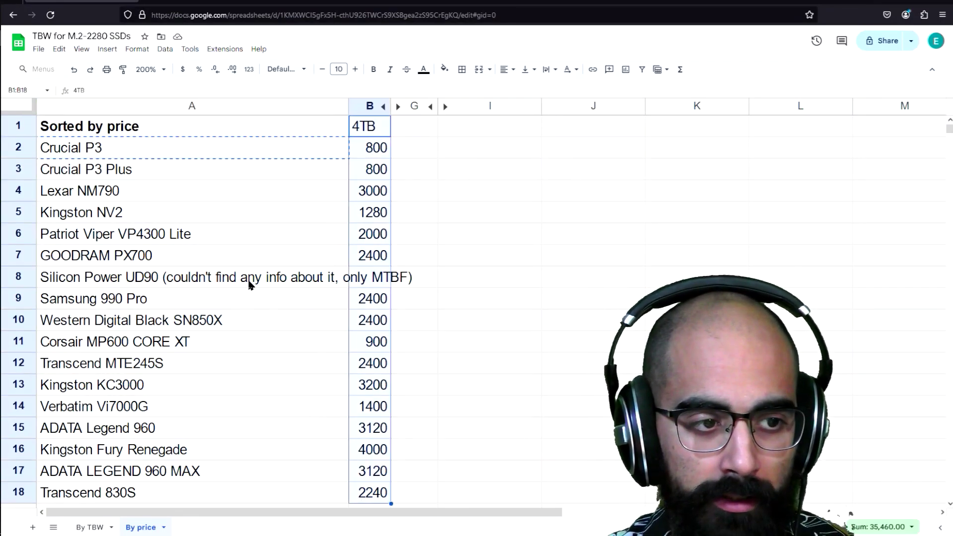
pyautogui.click(356, 156)
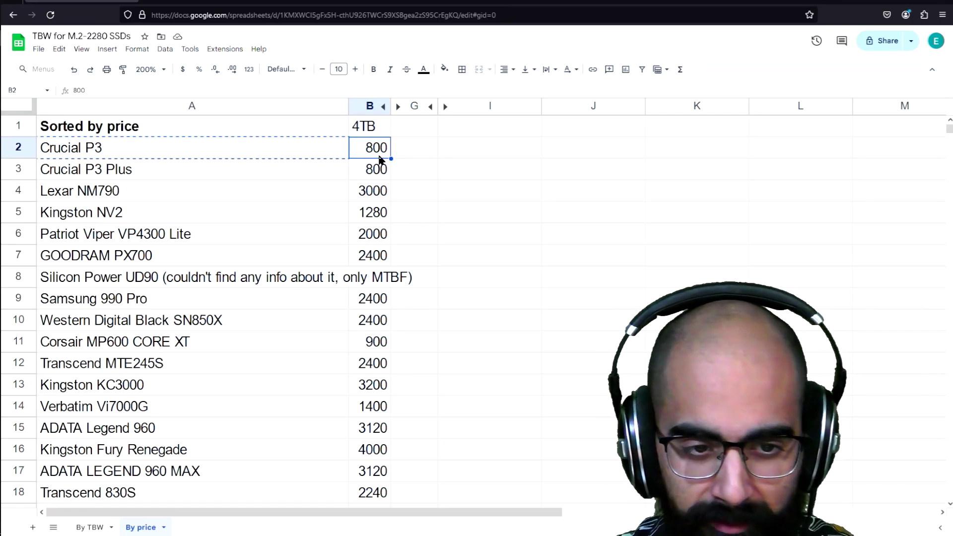
pyautogui.click(330, 194)
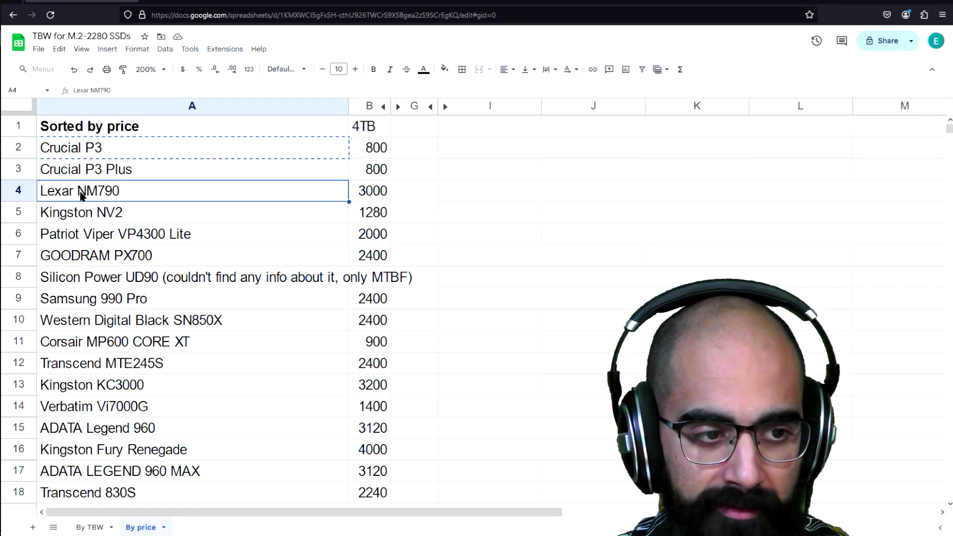
pyautogui.click(382, 191)
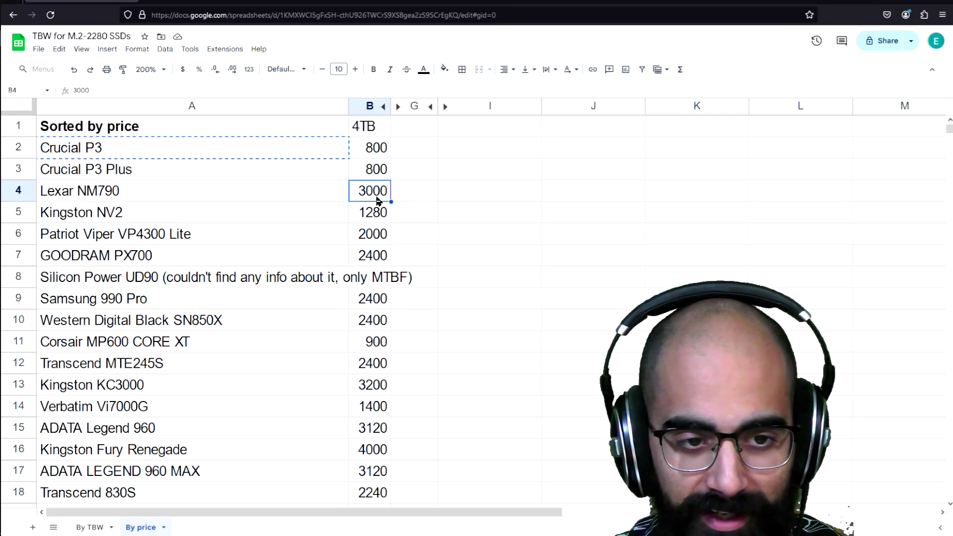
pyautogui.click(374, 151)
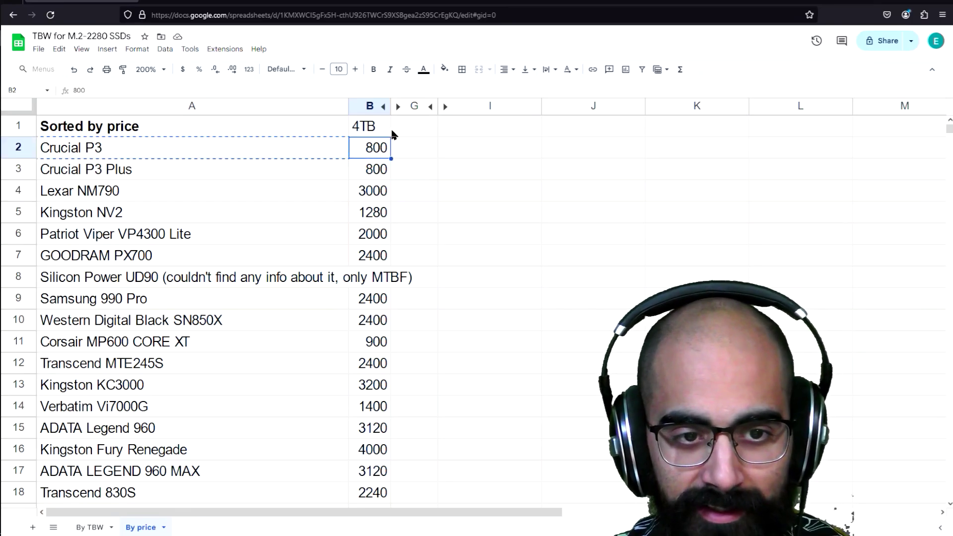
pyautogui.click(436, 108)
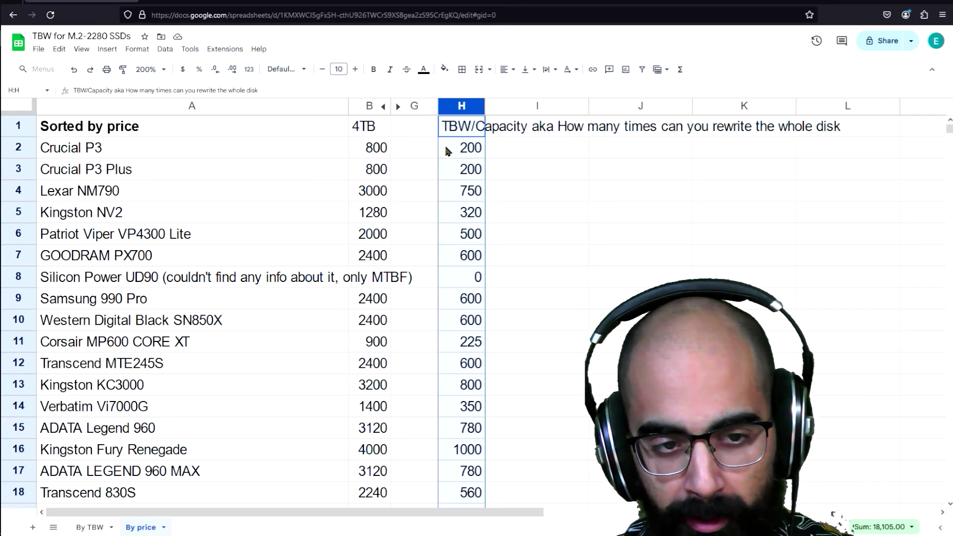
pyautogui.click(360, 128)
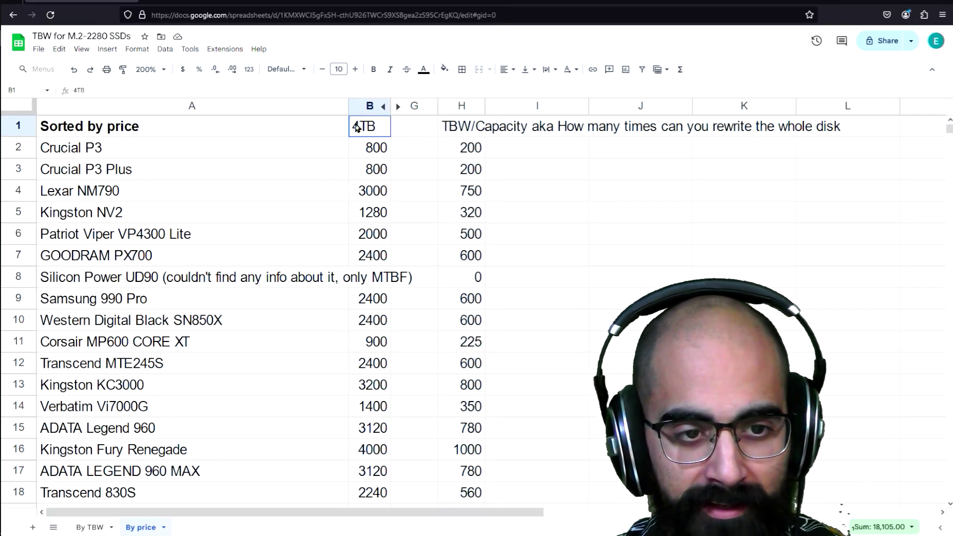
pyautogui.click(359, 148)
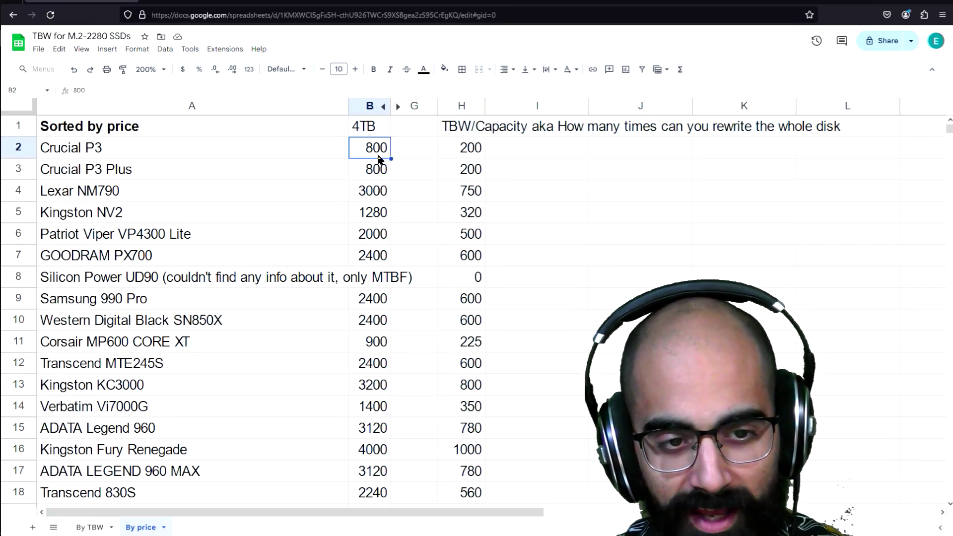
pyautogui.click(463, 155)
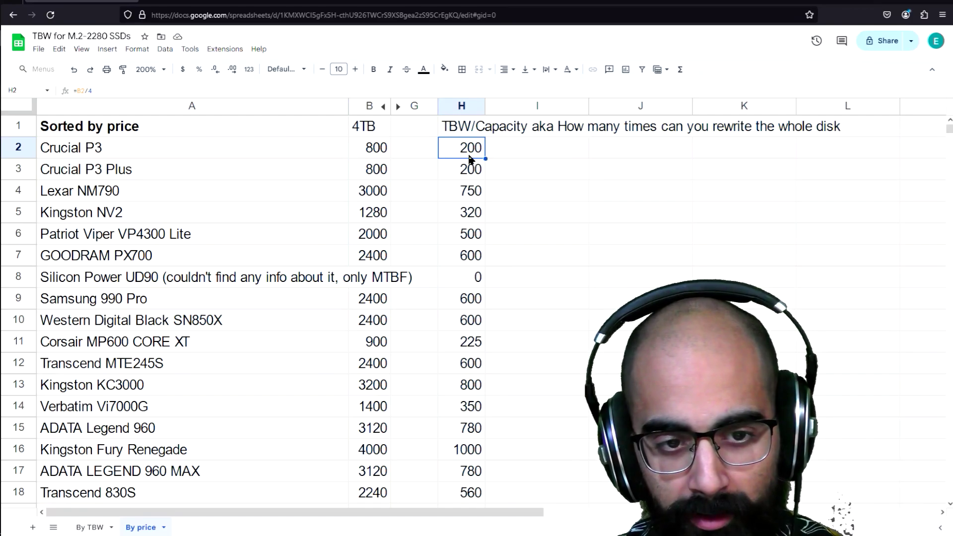
pyautogui.click(464, 192)
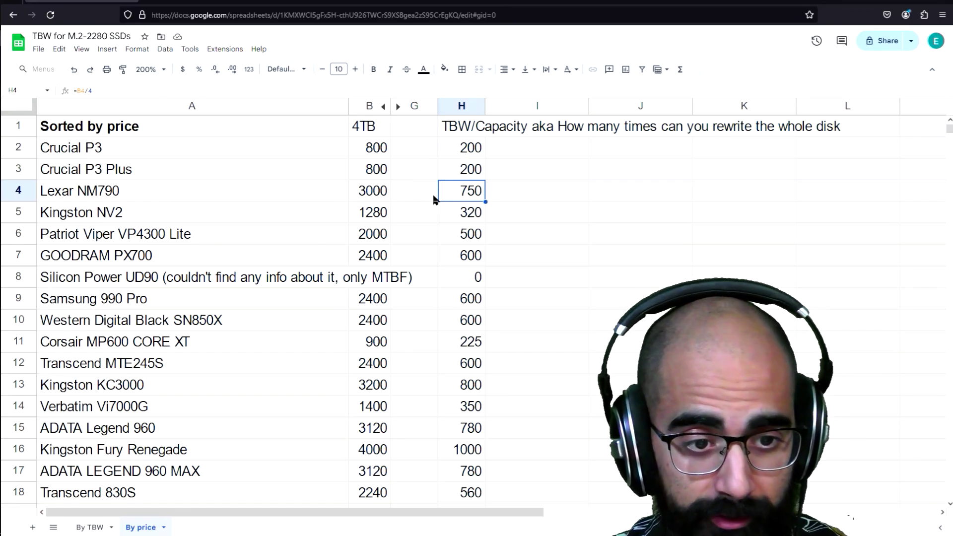
pyautogui.hotkey('ctrl', 'z')
pyautogui.click(474, 197)
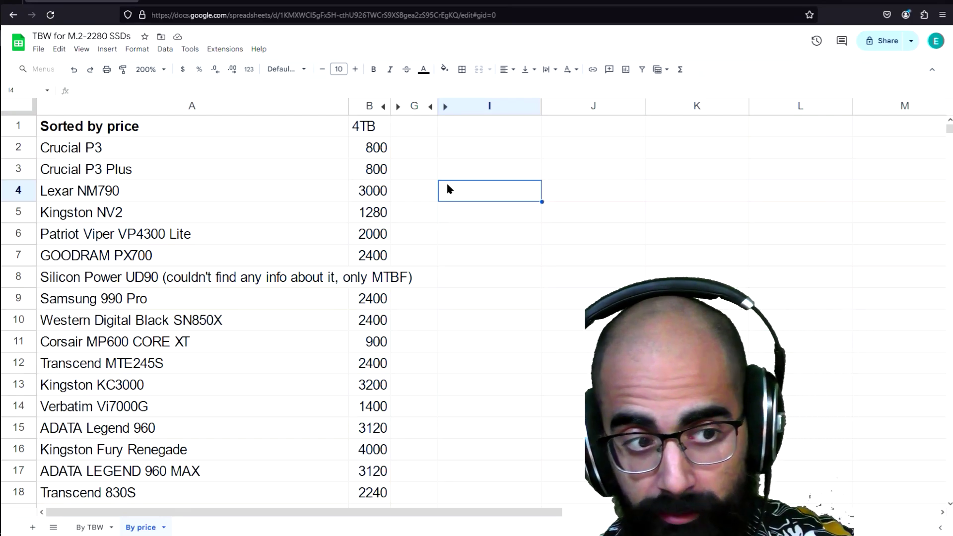
pyautogui.click(313, 152)
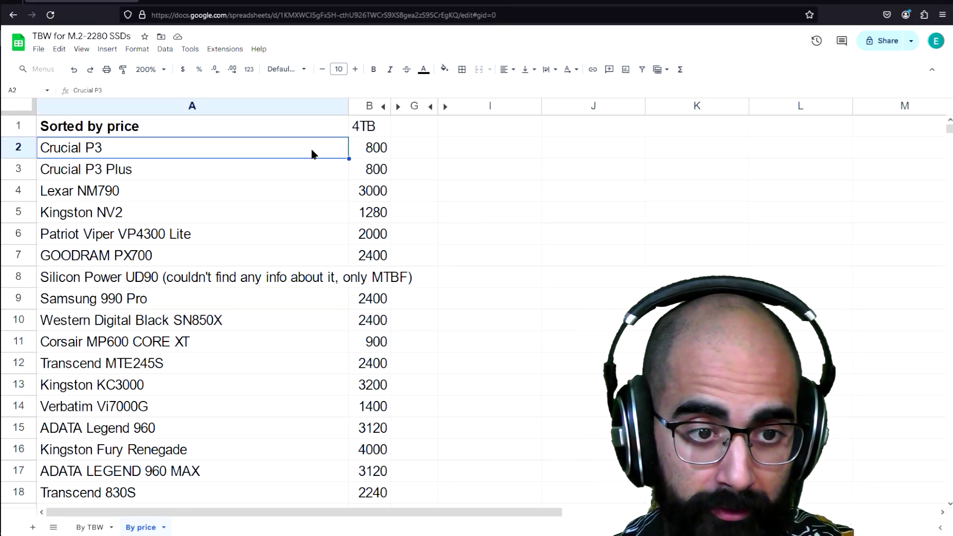
pyautogui.click(378, 154)
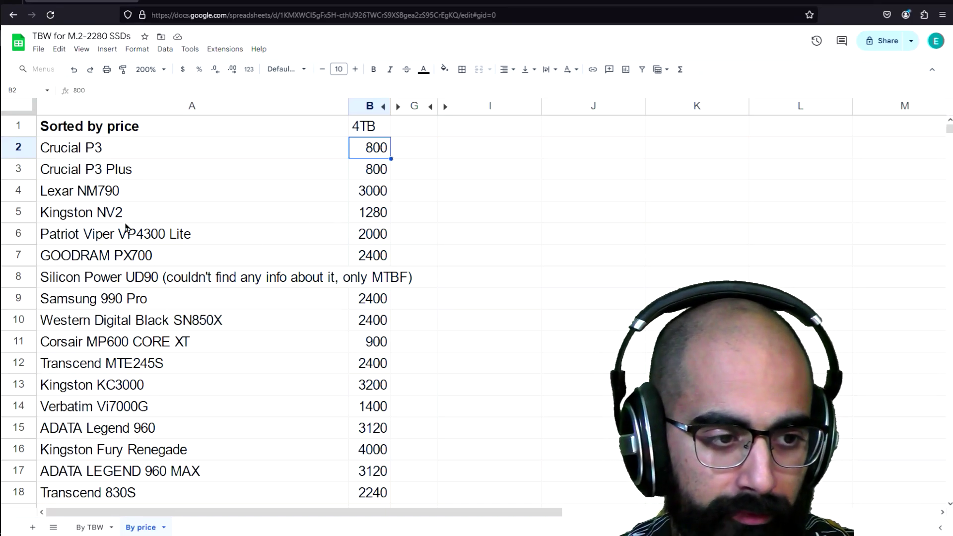
pyautogui.click(156, 390)
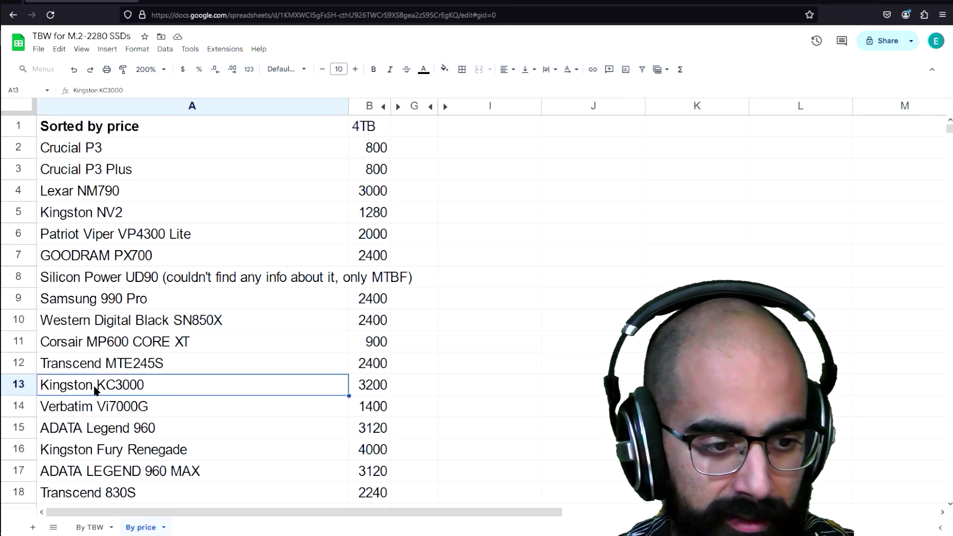
pyautogui.click(368, 390)
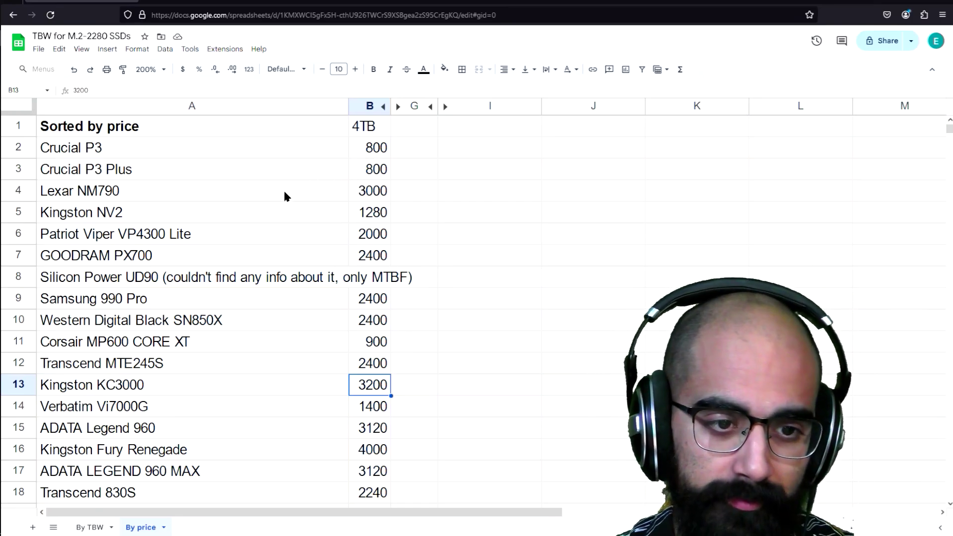
pyautogui.click(311, 192)
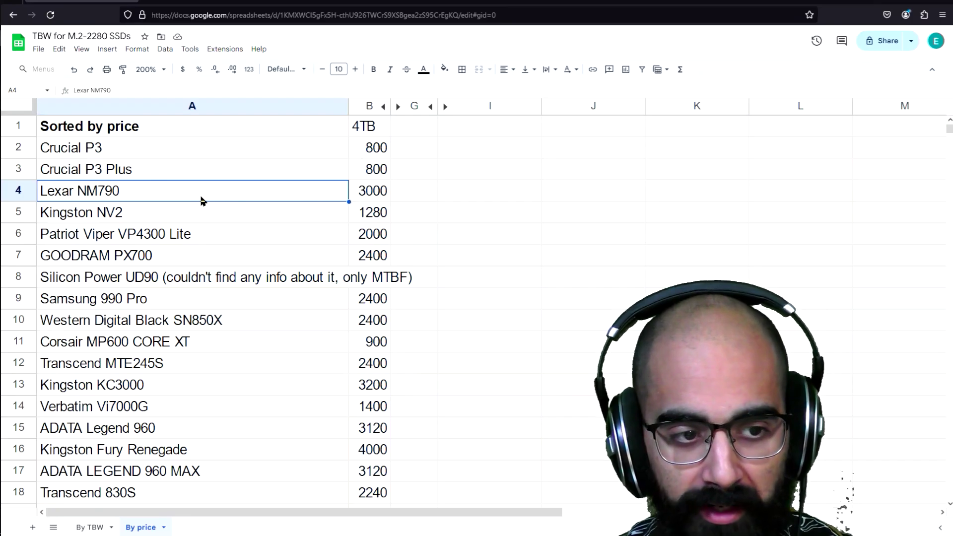
# Step: Select the Kingston NV2 entry on the By price sheet
pyautogui.click(191, 217)
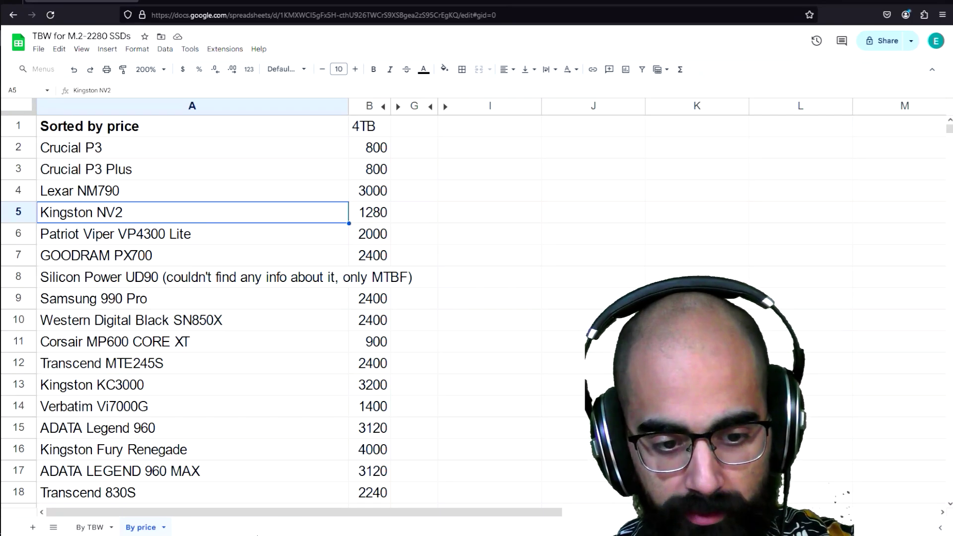
# Step: Hide the 2TB-to-250GB columns C–F on the By TBW sheet
pyautogui.click(90, 527)
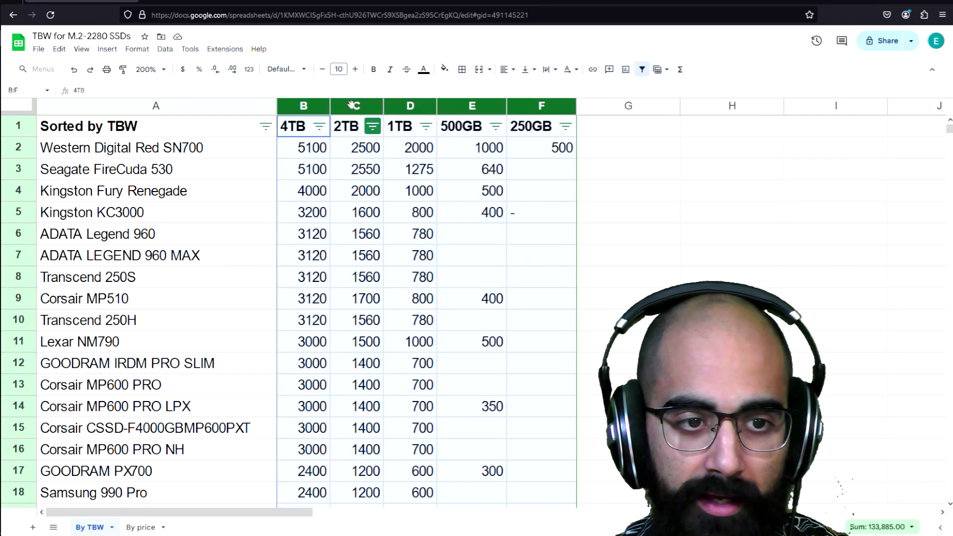
pyautogui.click(365, 166)
pyautogui.moveTo(361, 107); pyautogui.dragTo(531, 108)
pyautogui.rightClick(531, 108)
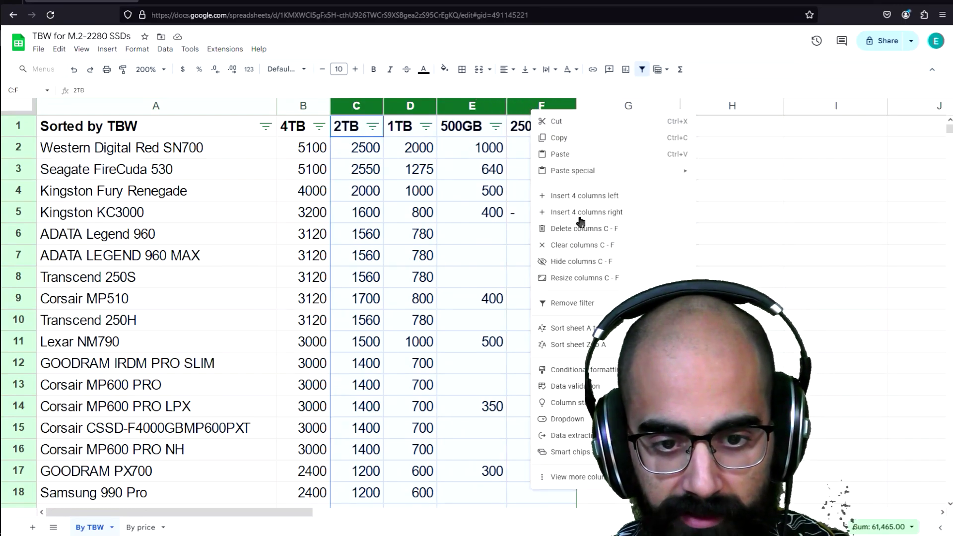
pyautogui.click(582, 264)
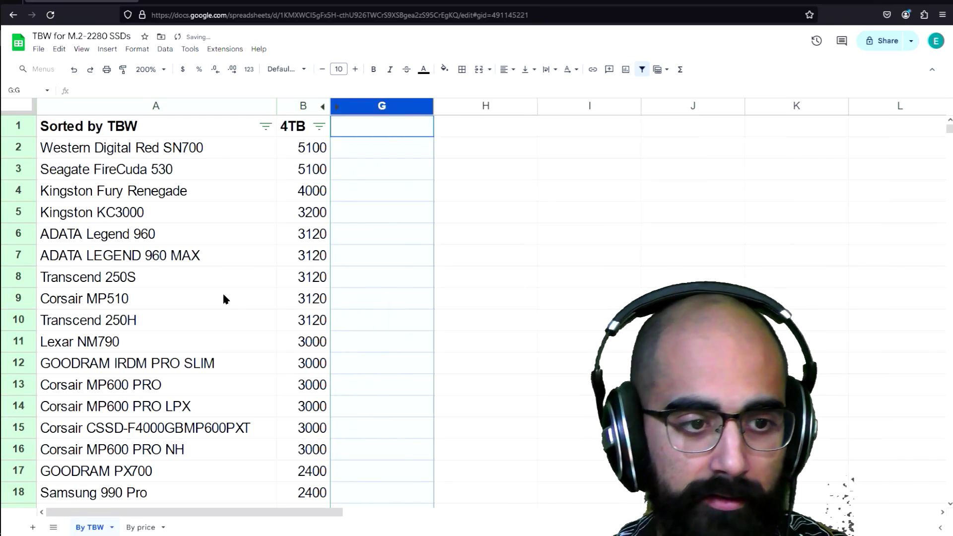
# Step: Review the top entries, Western Digital Red SN700 at 5100 TBW and Seagate FireCuda 530, then return to By price
pyautogui.click(280, 171)
pyautogui.click(185, 157)
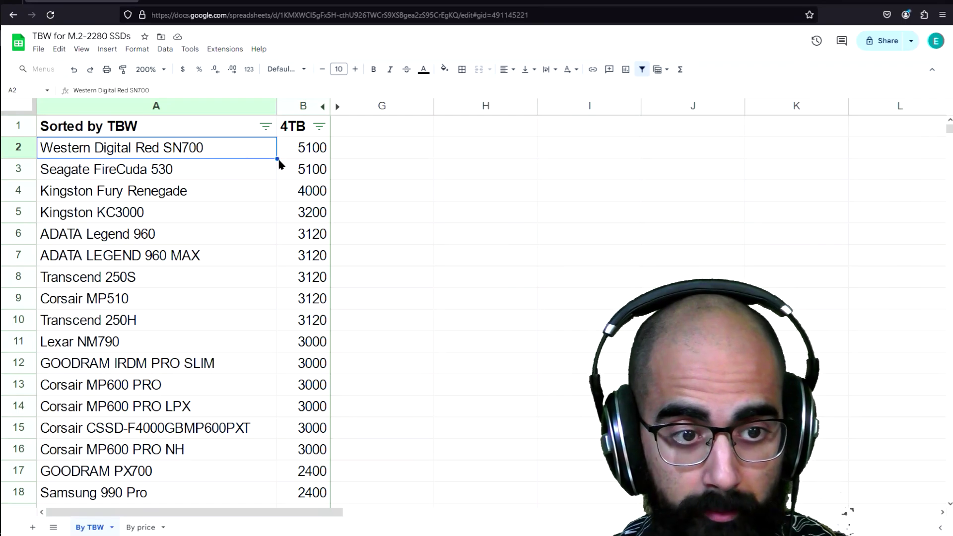
pyautogui.click(302, 152)
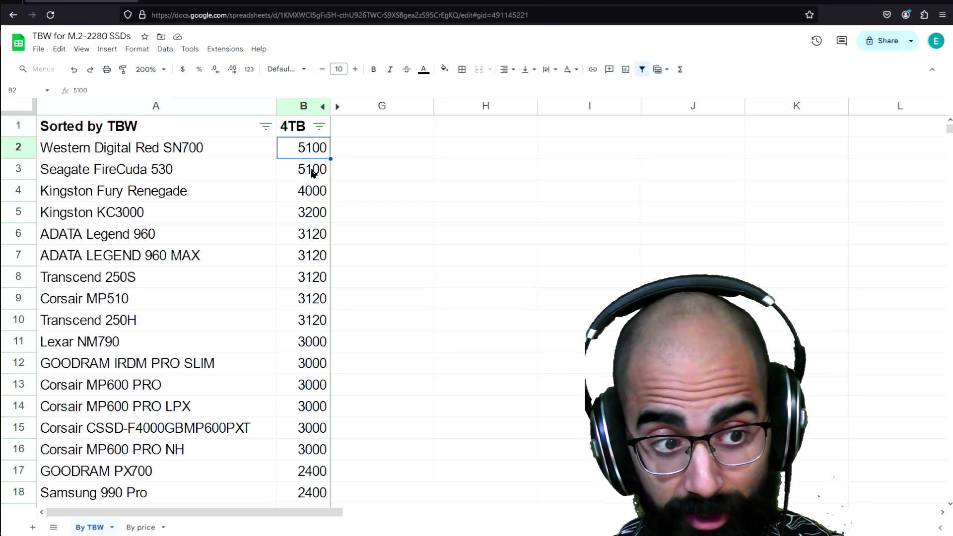
pyautogui.click(260, 153)
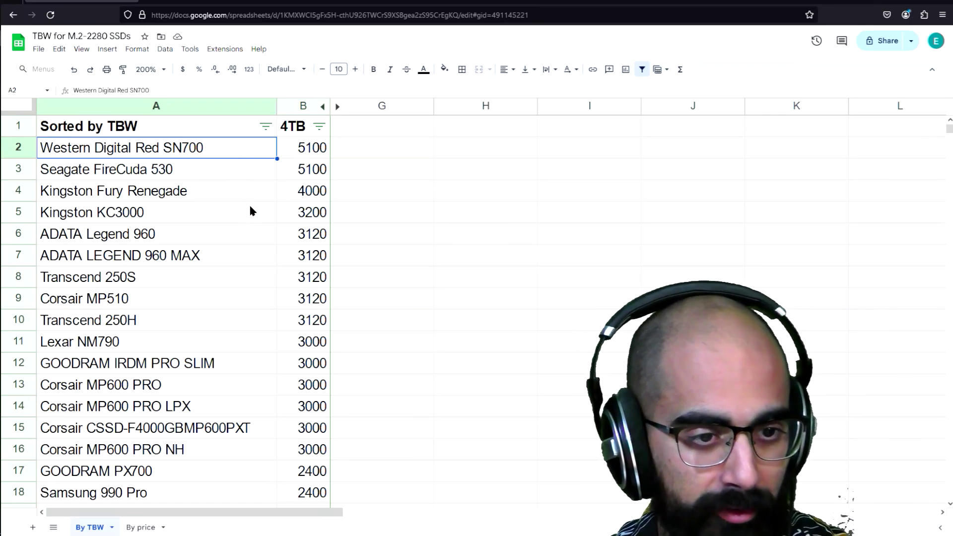
pyautogui.click(261, 171)
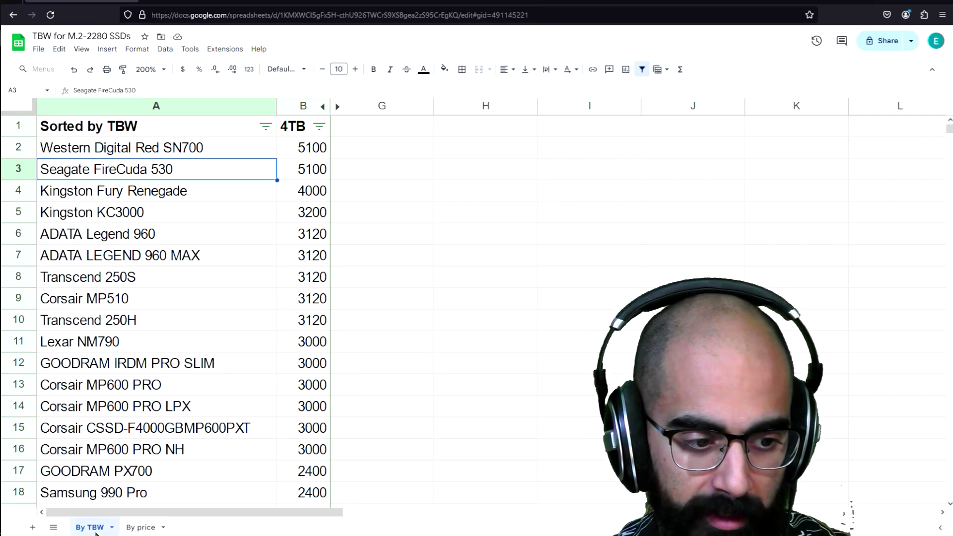
pyautogui.click(134, 529)
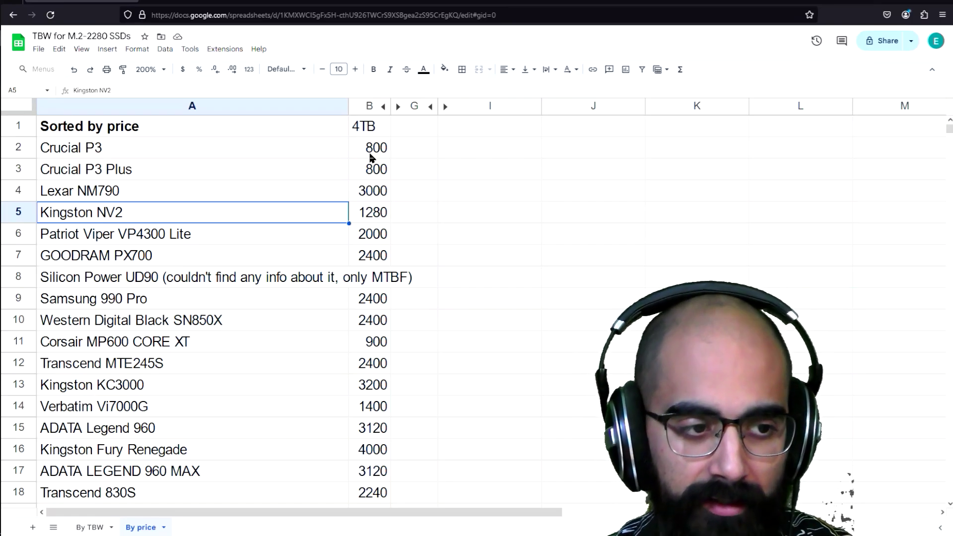
pyautogui.click(358, 192)
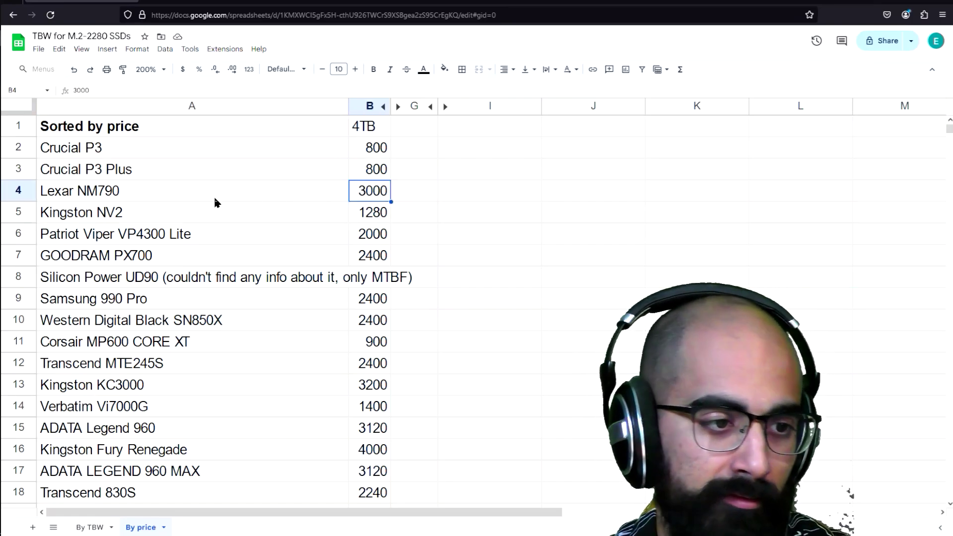
pyautogui.moveTo(241, 196); pyautogui.dragTo(368, 256)
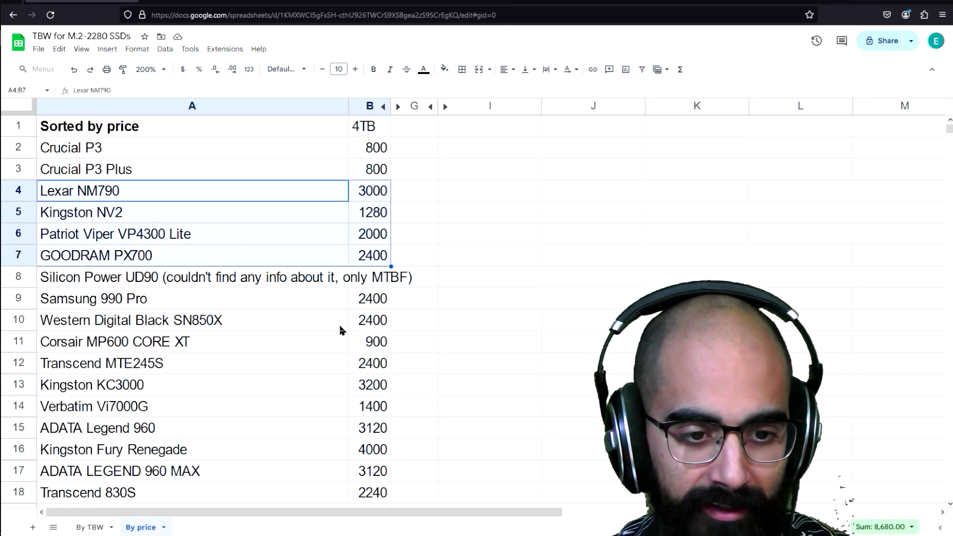
pyautogui.moveTo(282, 154); pyautogui.dragTo(364, 172)
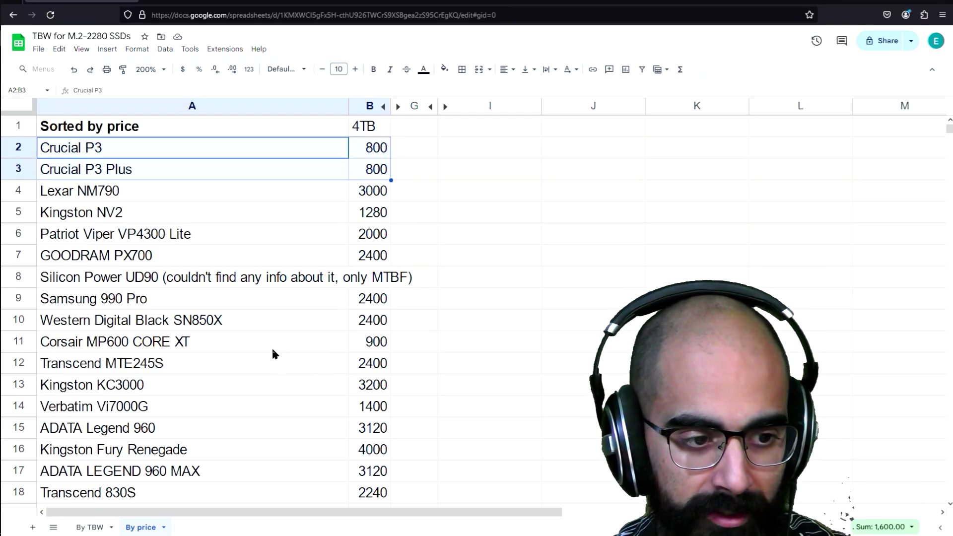
pyautogui.moveTo(273, 350); pyautogui.dragTo(375, 343)
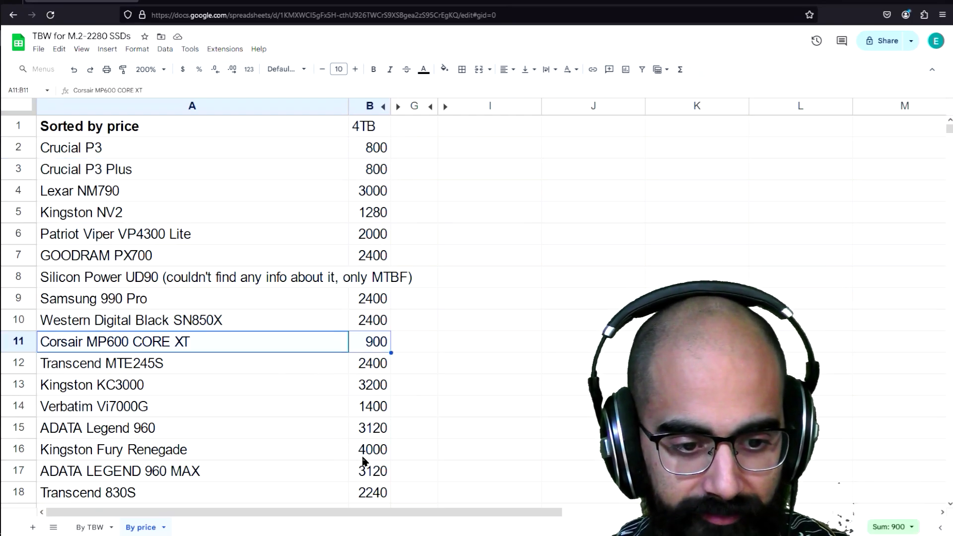
pyautogui.scroll(-4, 461, 464)
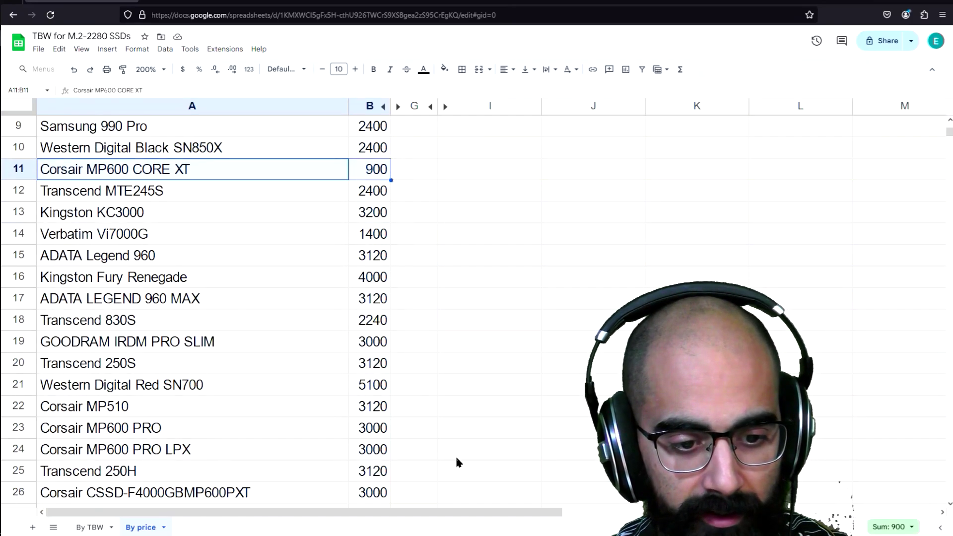
pyautogui.scroll(-2, 451, 460)
pyautogui.scroll(7, 439, 439)
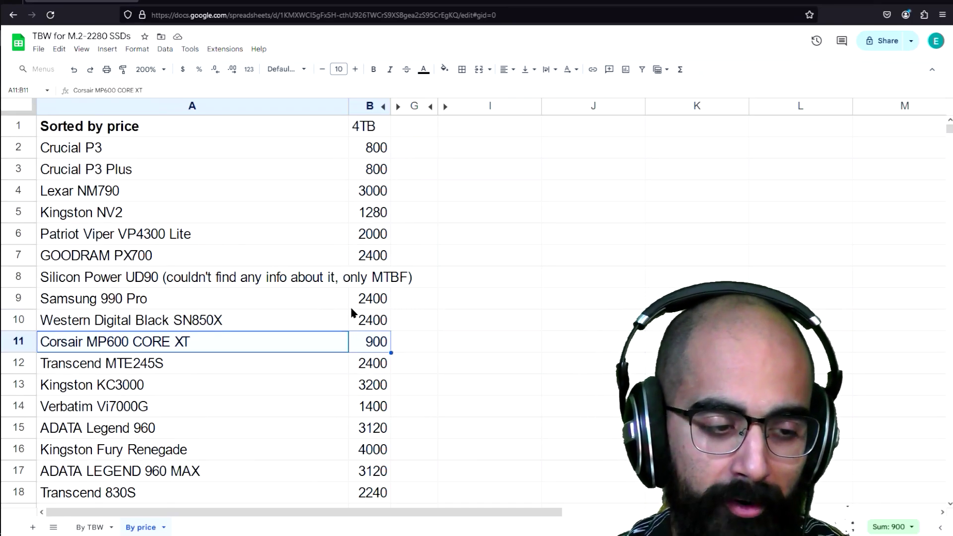
pyautogui.moveTo(273, 151); pyautogui.dragTo(374, 169)
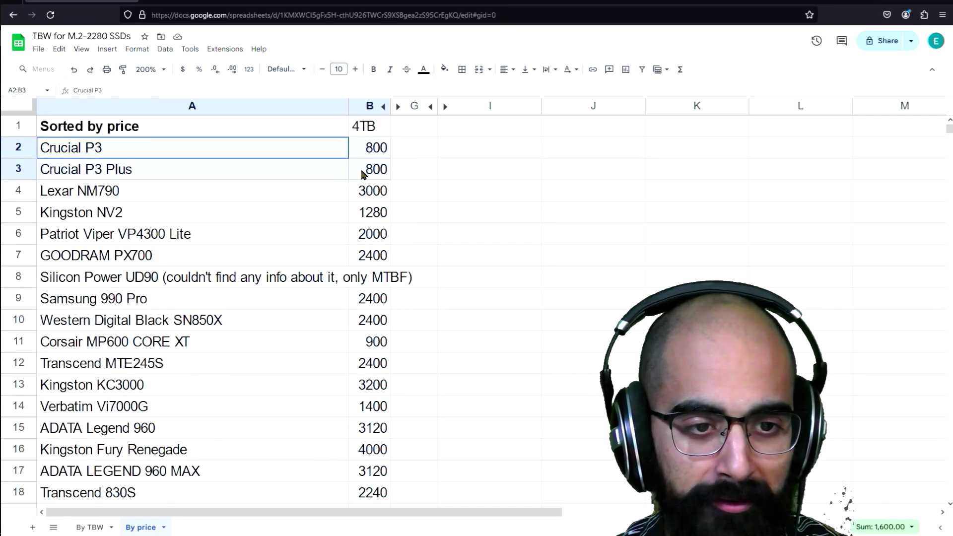
pyautogui.click(312, 351)
pyautogui.moveTo(312, 359); pyautogui.dragTo(366, 353)
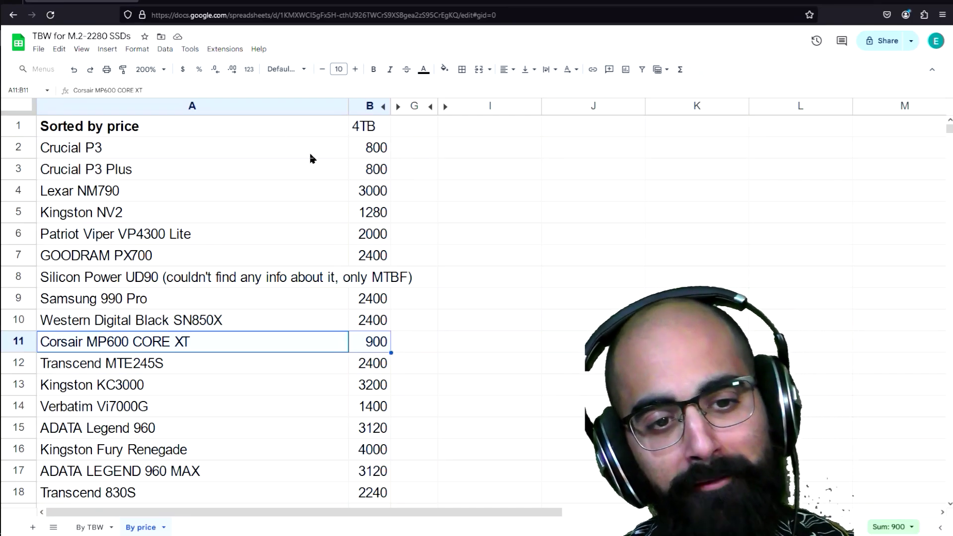
pyautogui.click(124, 219)
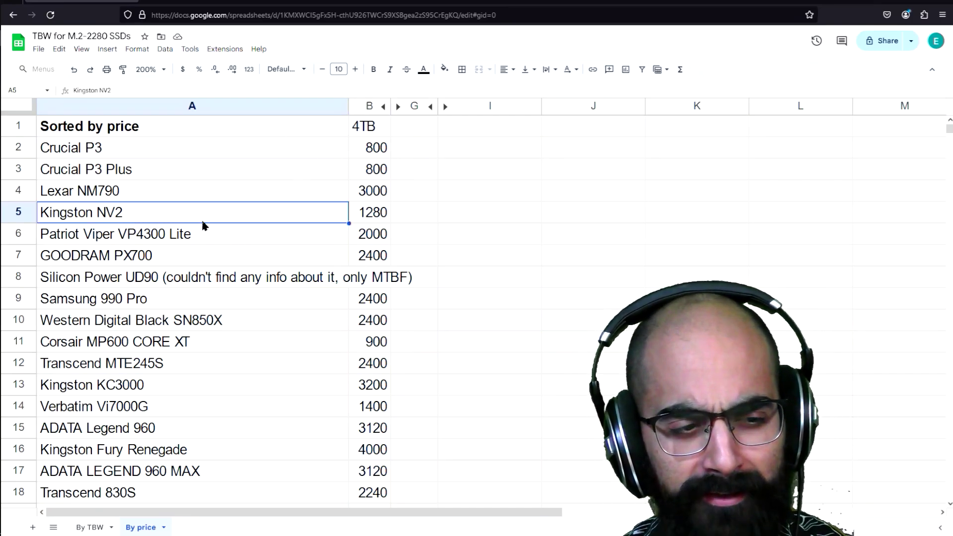
pyautogui.click(372, 214)
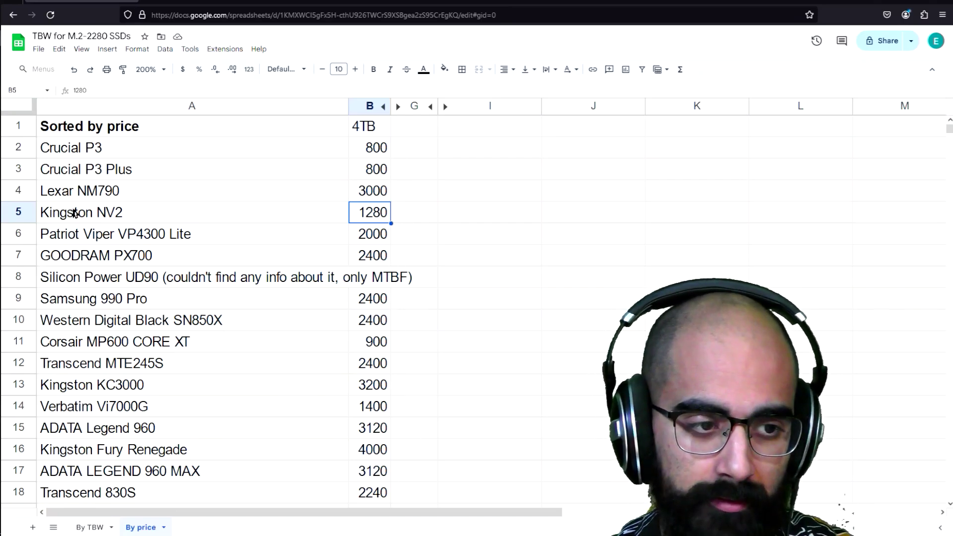
pyautogui.click(63, 199)
pyautogui.moveTo(267, 204); pyautogui.dragTo(370, 204)
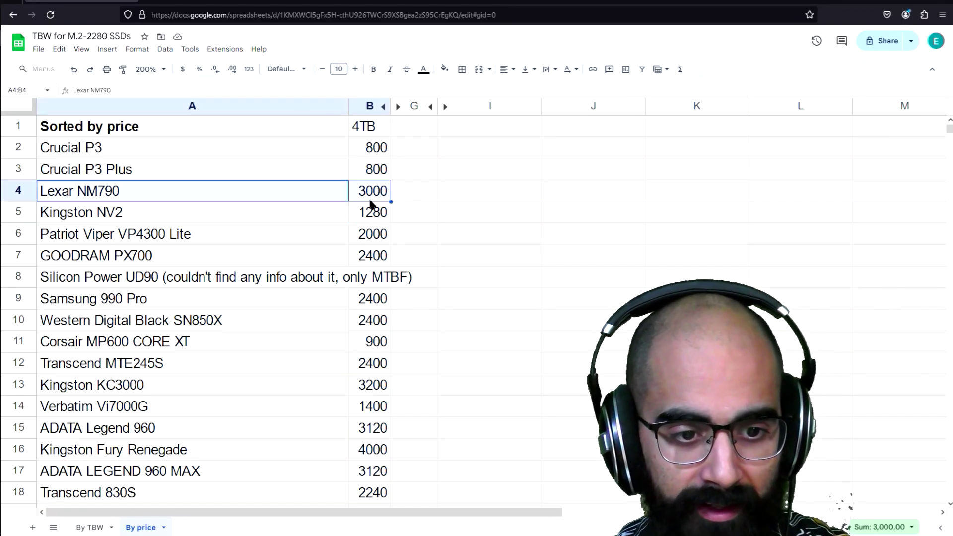
pyautogui.click(150, 390)
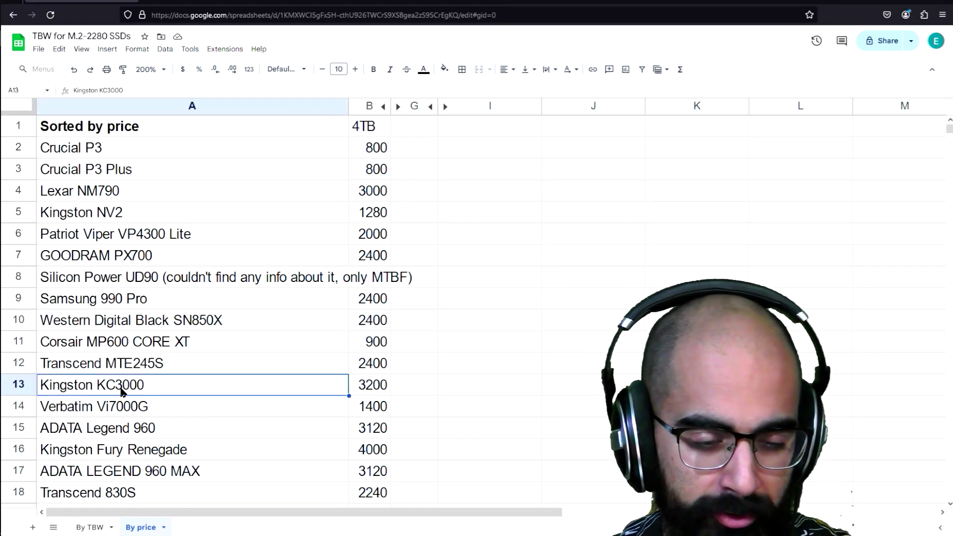
pyautogui.moveTo(141, 391); pyautogui.dragTo(368, 386)
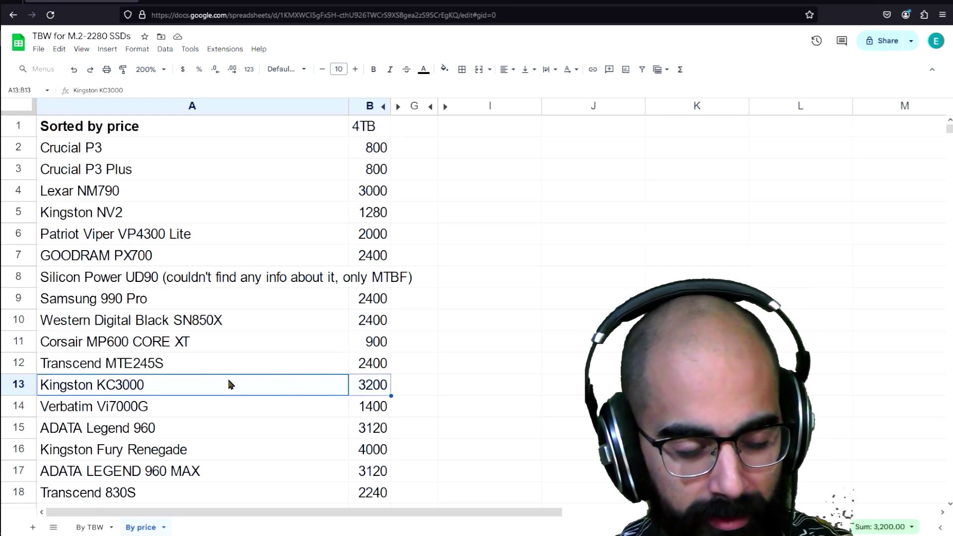
pyautogui.scroll(-1, 241, 383)
pyautogui.scroll(1, 245, 385)
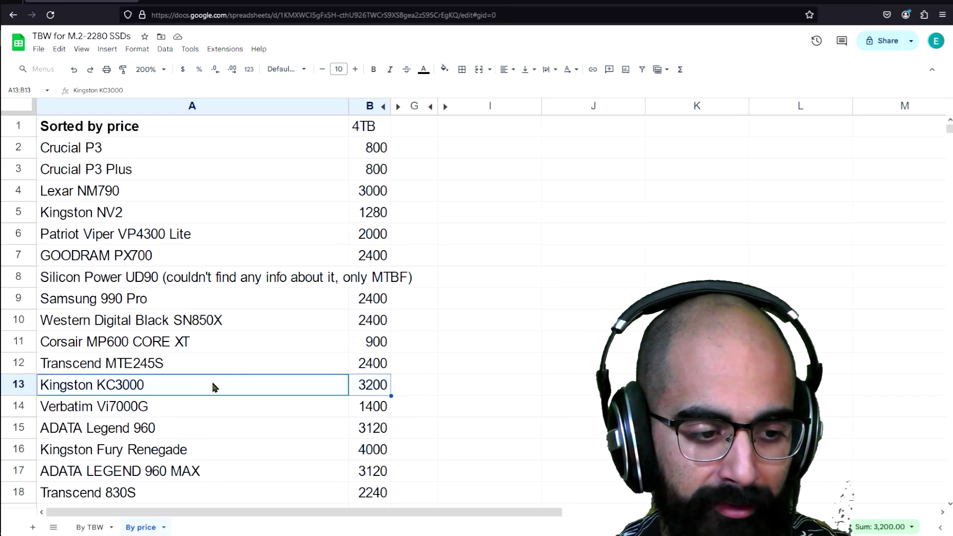
pyautogui.click(134, 392)
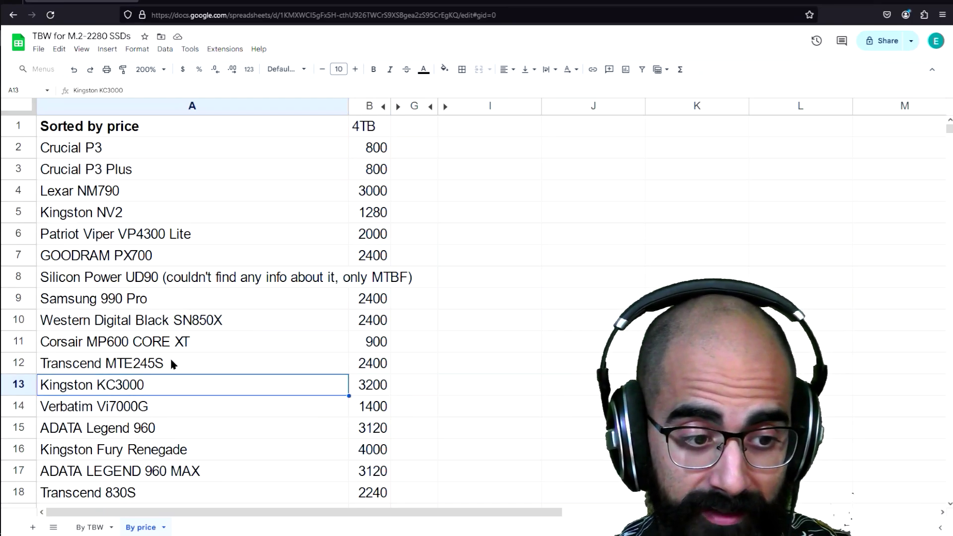
pyautogui.click(209, 330)
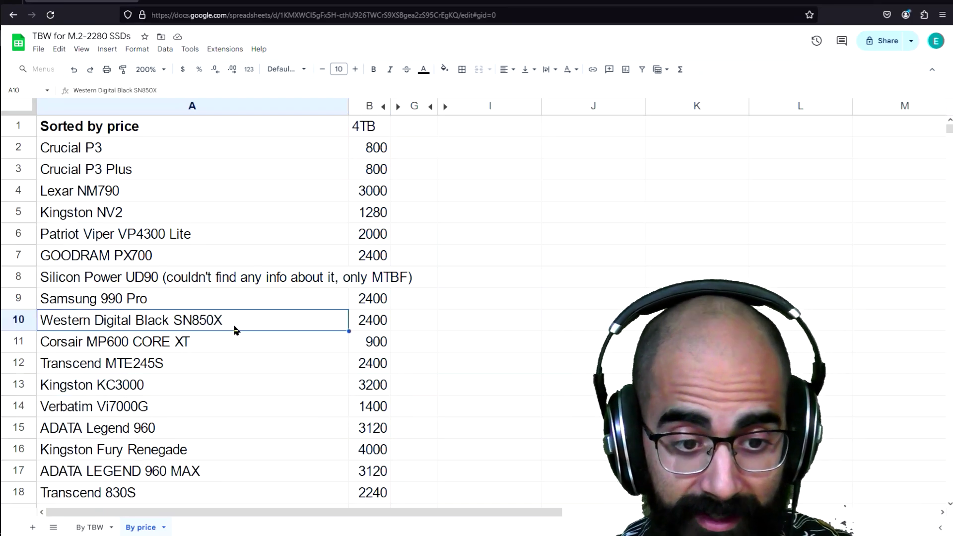
# Step: Select the Western Digital Black SN850X's 2400 TBW value in column B
pyautogui.click(358, 323)
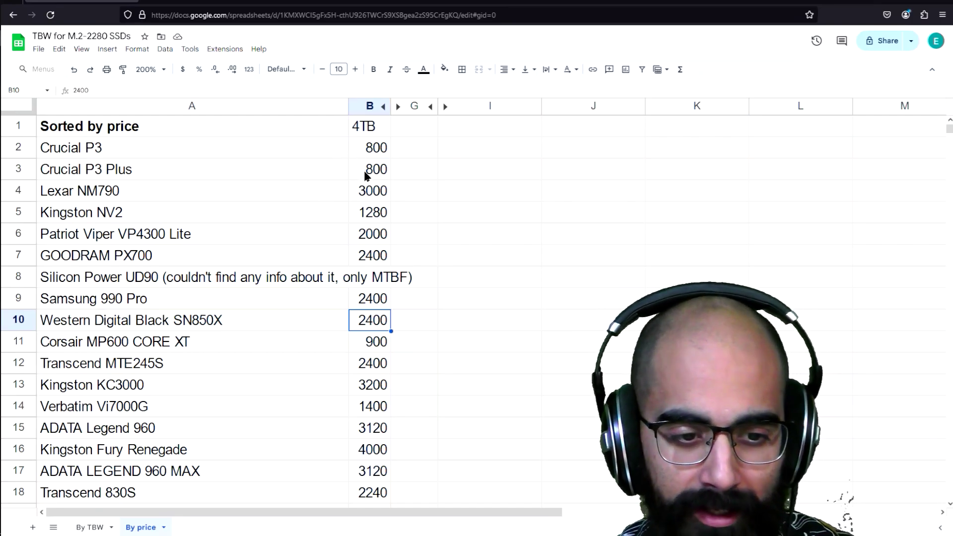
# Step: Unhide columns C–F, then inspect the Patriot 1TB formula and Kingston NV2's values across capacities
pyautogui.click(391, 106)
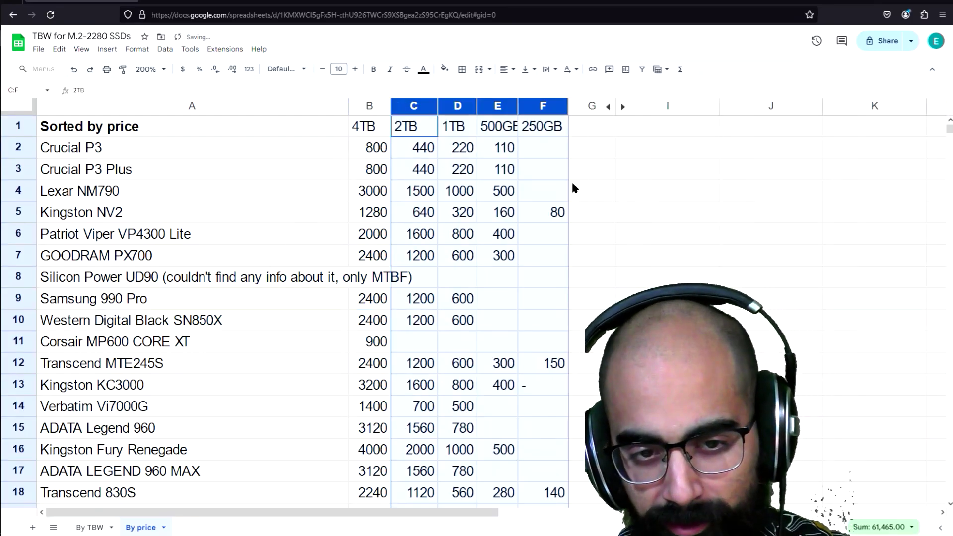
pyautogui.click(465, 237)
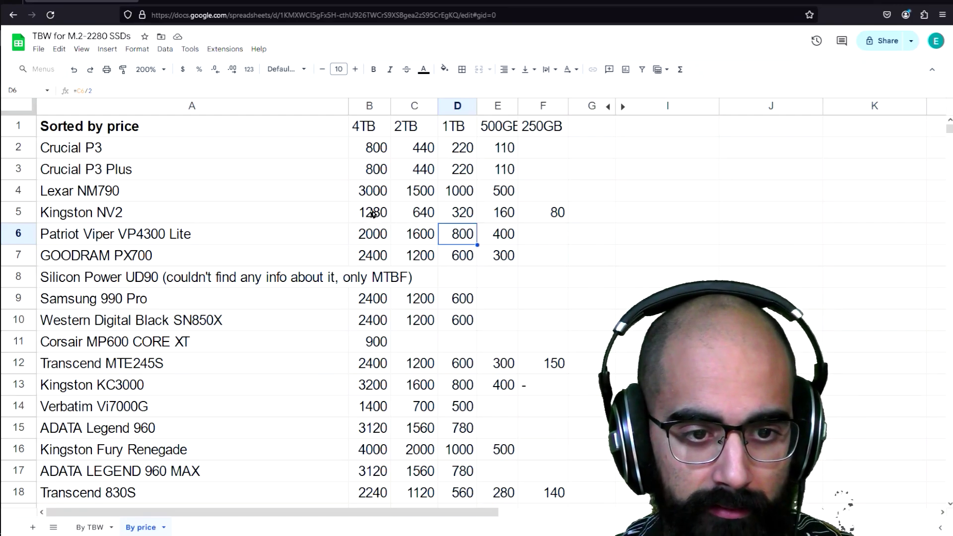
pyautogui.moveTo(373, 213); pyautogui.dragTo(507, 213)
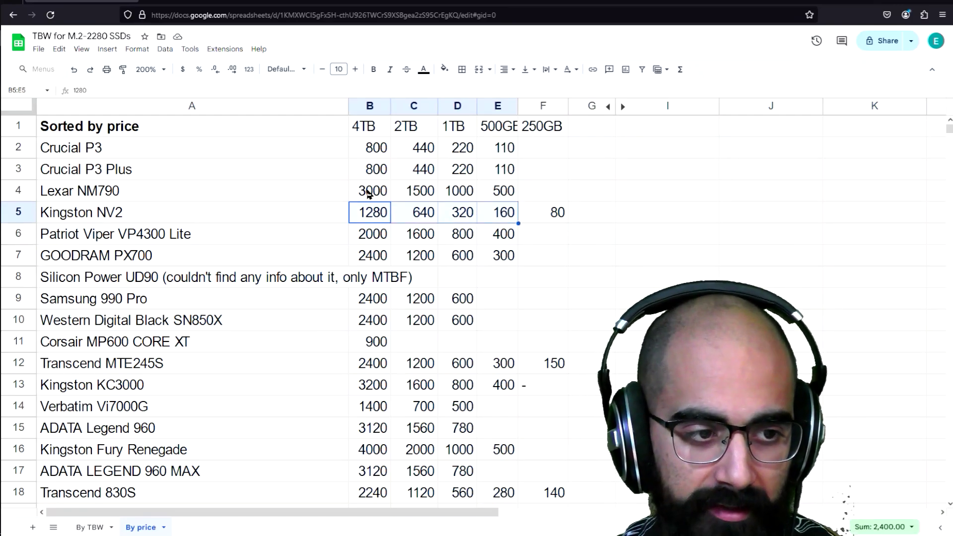
# Step: Check Lexar NM790's 3000 TBW at 4TB against its halved 2TB and 1TB values
pyautogui.click(316, 186)
pyautogui.click(370, 193)
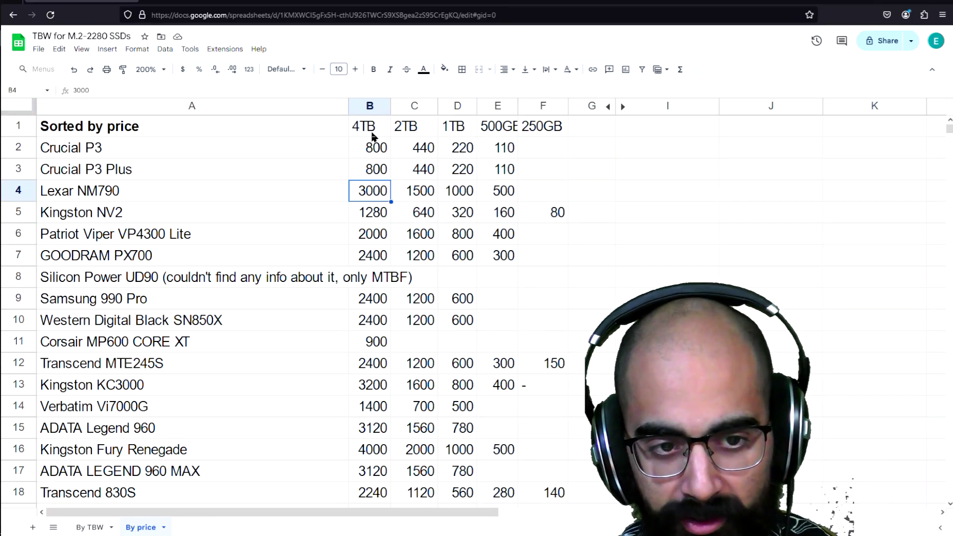
pyautogui.click(424, 126)
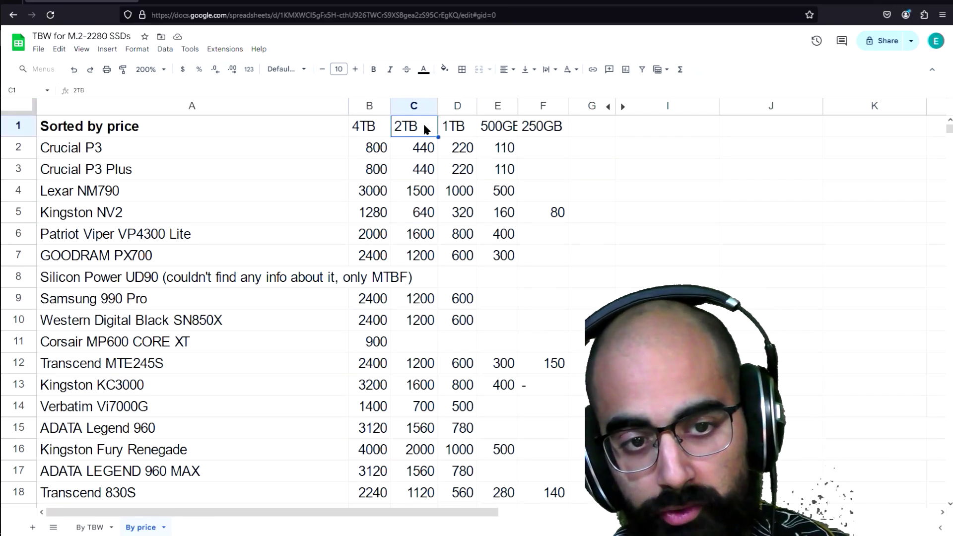
pyautogui.click(433, 198)
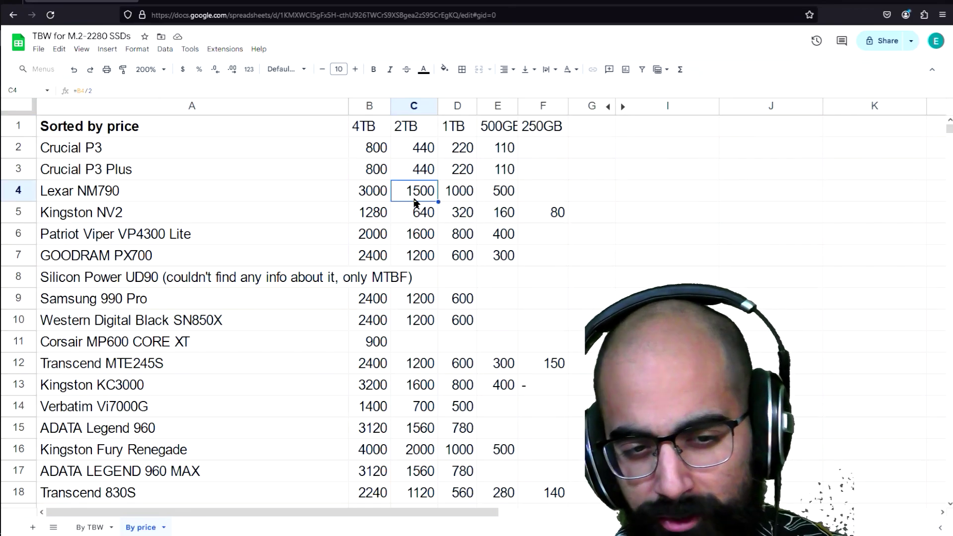
pyautogui.click(377, 194)
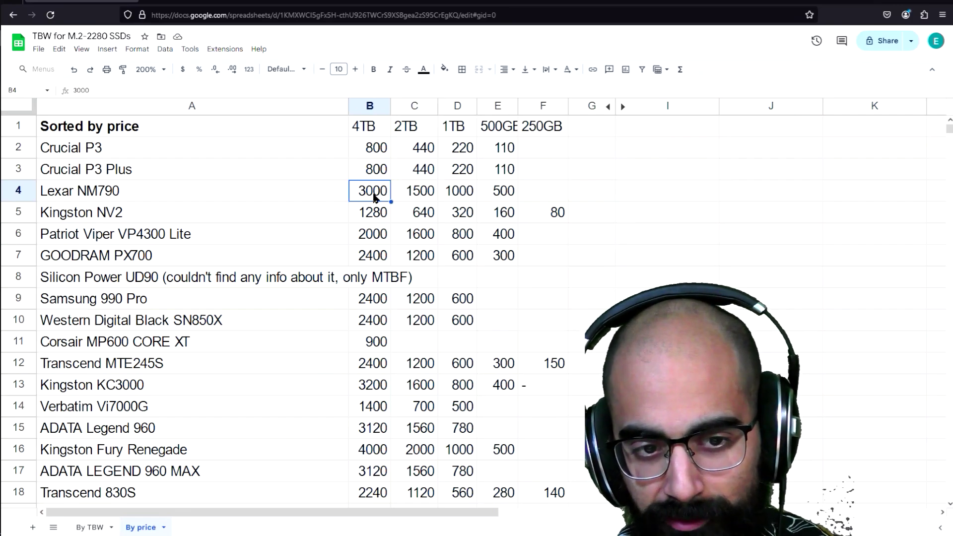
pyautogui.click(448, 198)
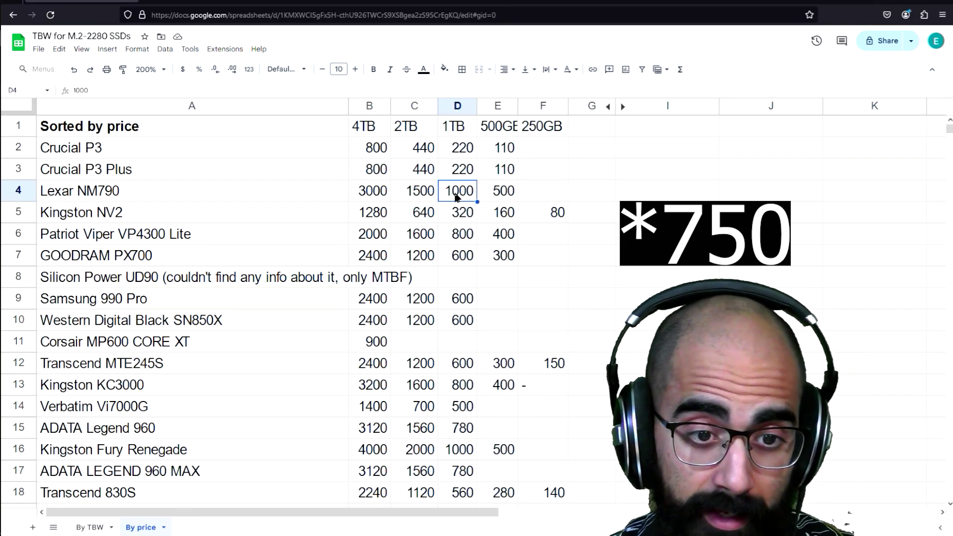
pyautogui.click(431, 198)
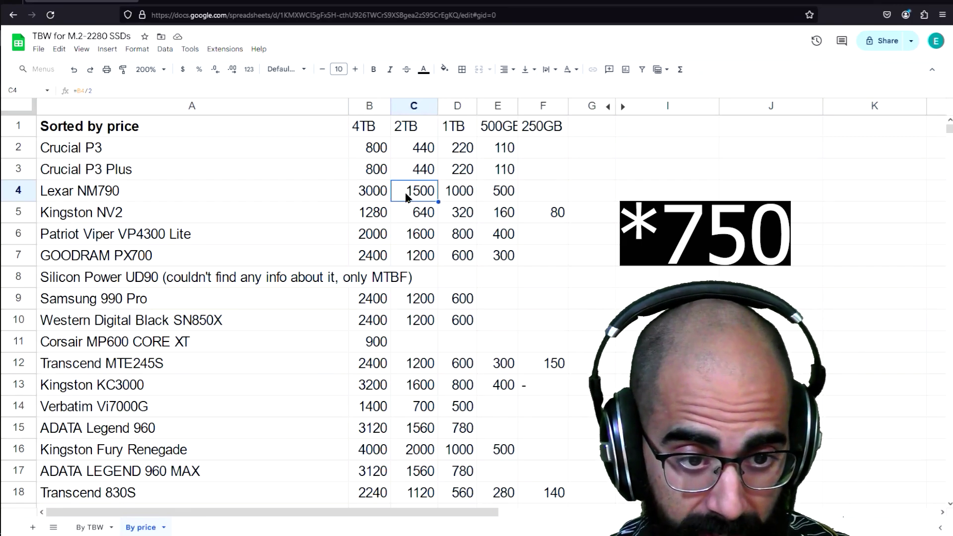
pyautogui.click(453, 194)
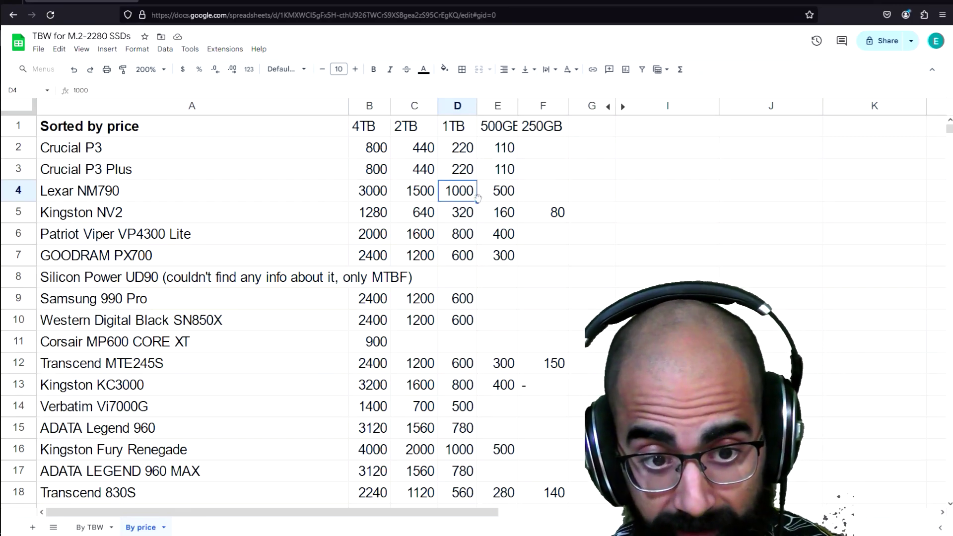
pyautogui.click(380, 130)
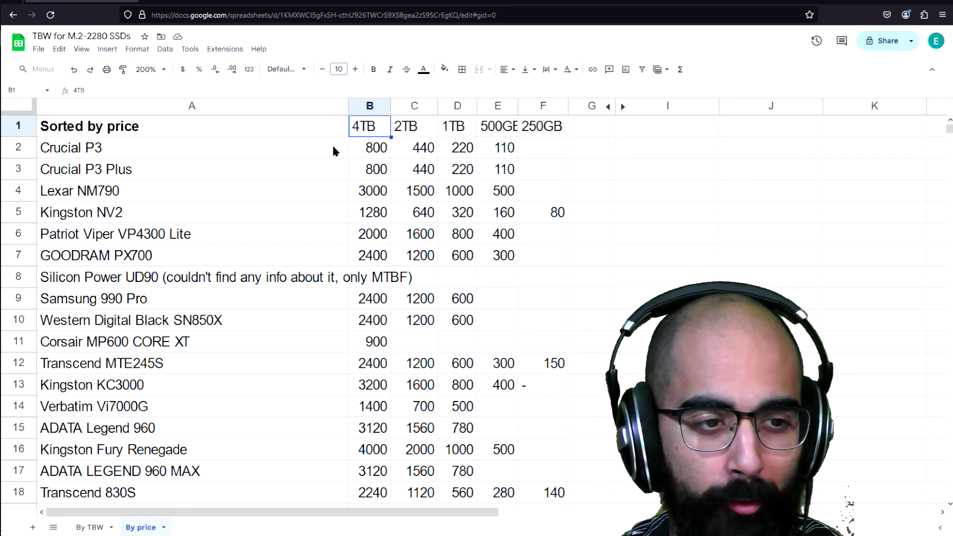
pyautogui.moveTo(375, 148); pyautogui.dragTo(372, 169)
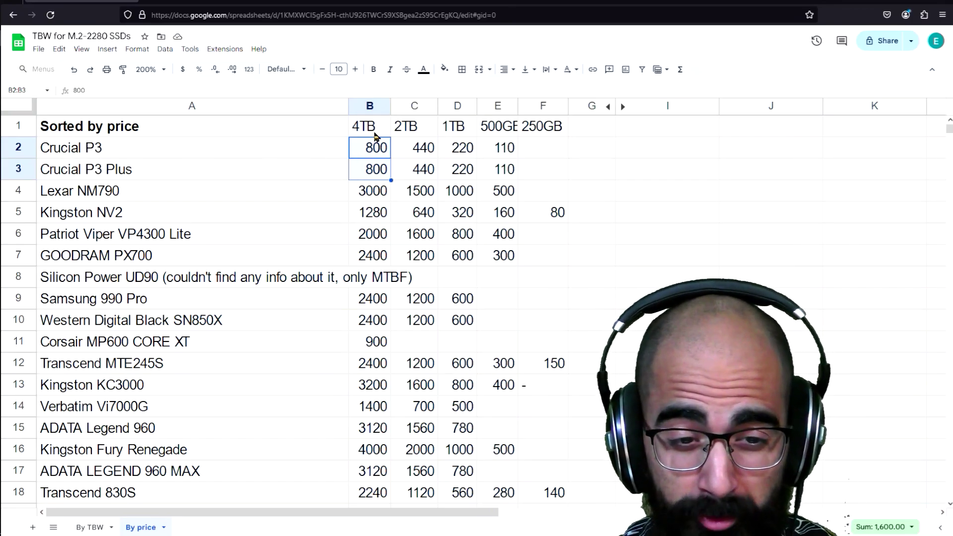
pyautogui.click(469, 242)
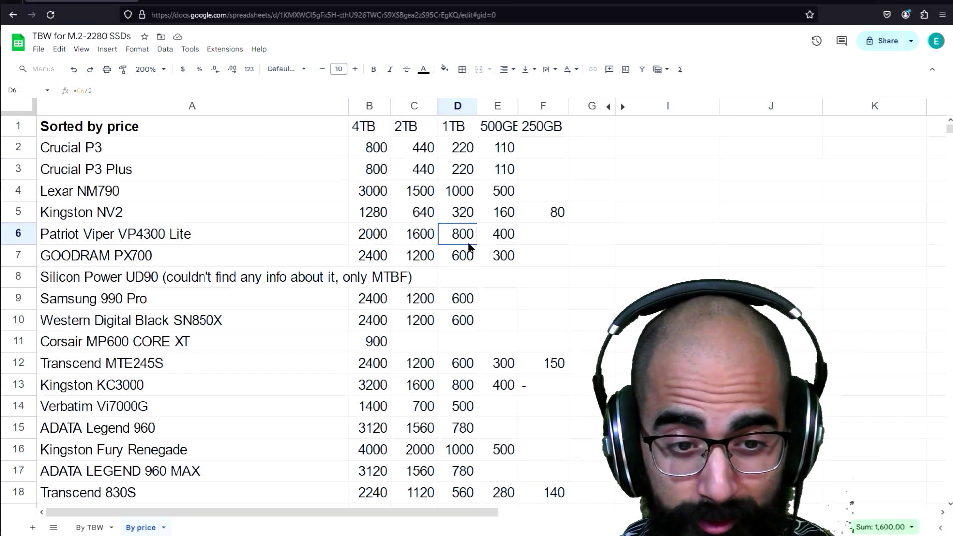
pyautogui.keyDown('shift'); pyautogui.click(468, 247); pyautogui.keyUp('shift')
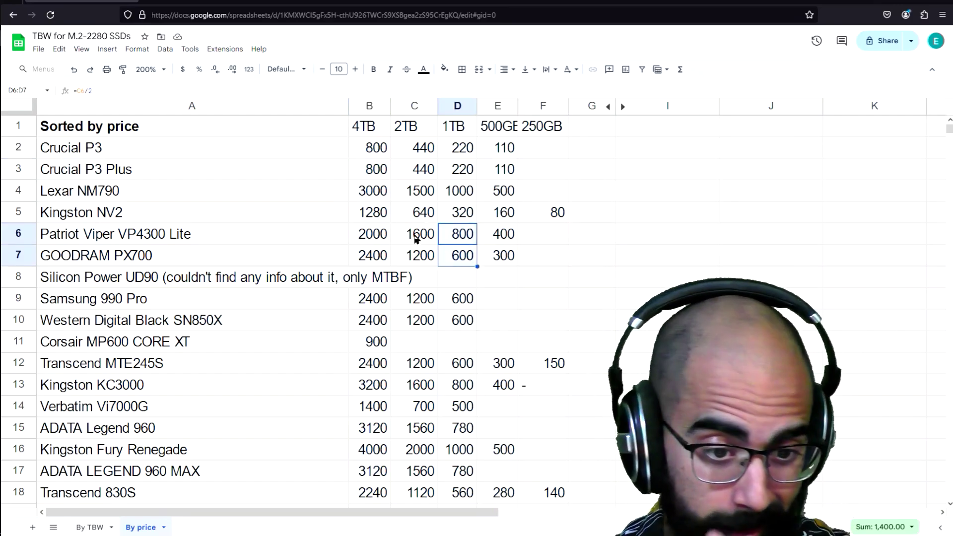
pyautogui.scroll(-1, 460, 388)
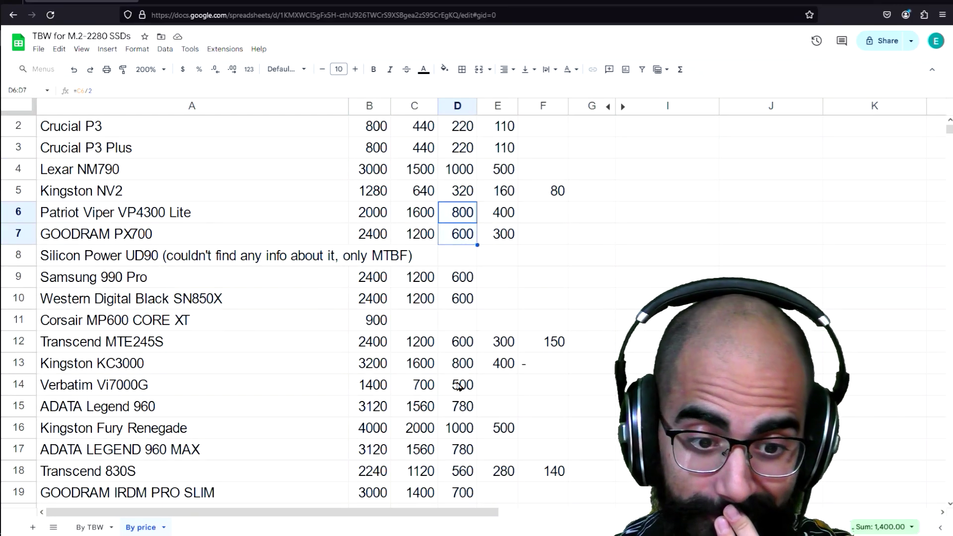
pyautogui.scroll(-7, 459, 388)
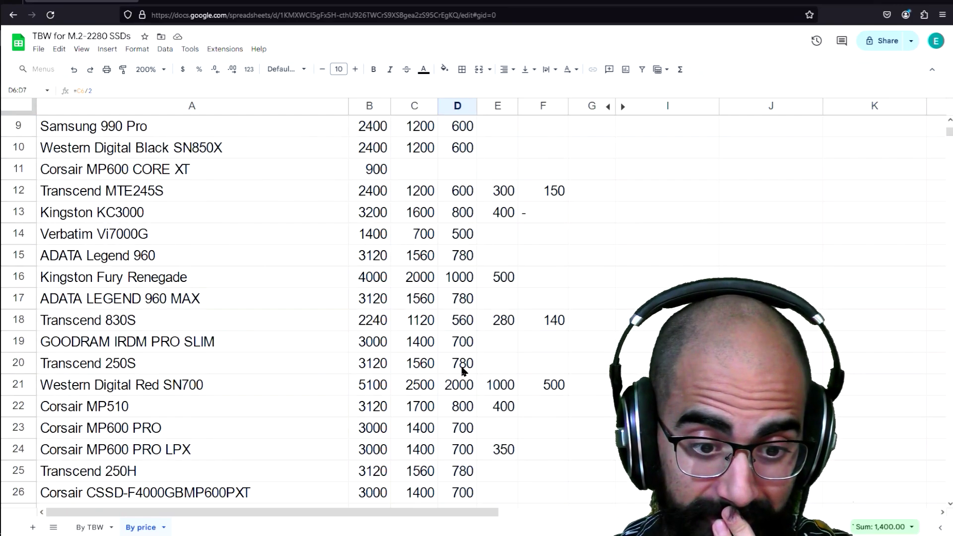
pyautogui.scroll(8, 462, 370)
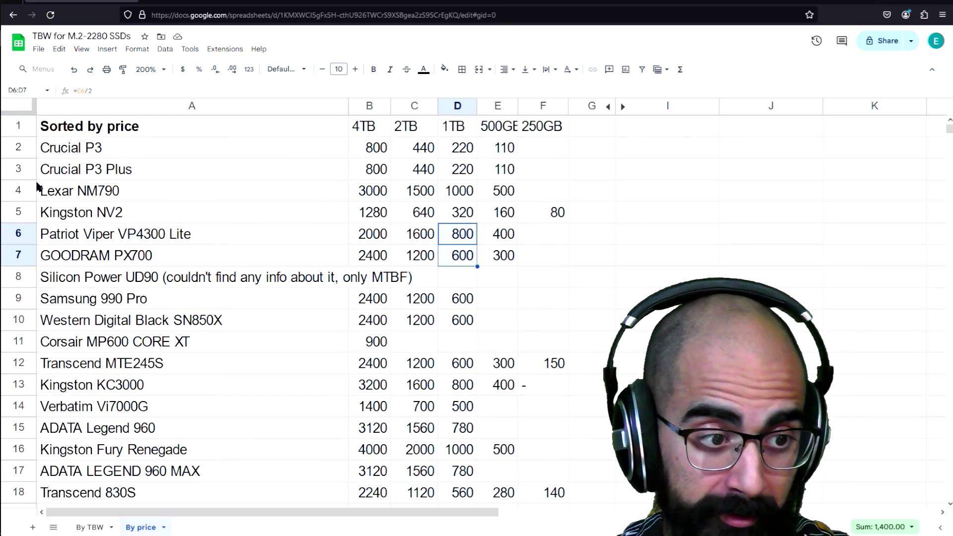
pyautogui.moveTo(18, 196); pyautogui.dragTo(49, 320)
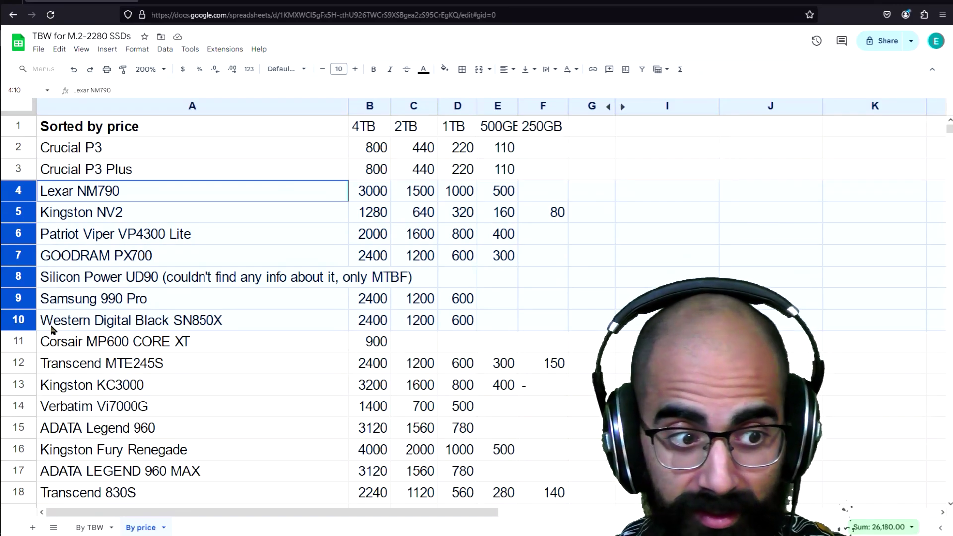
pyautogui.moveTo(52, 329); pyautogui.dragTo(53, 324)
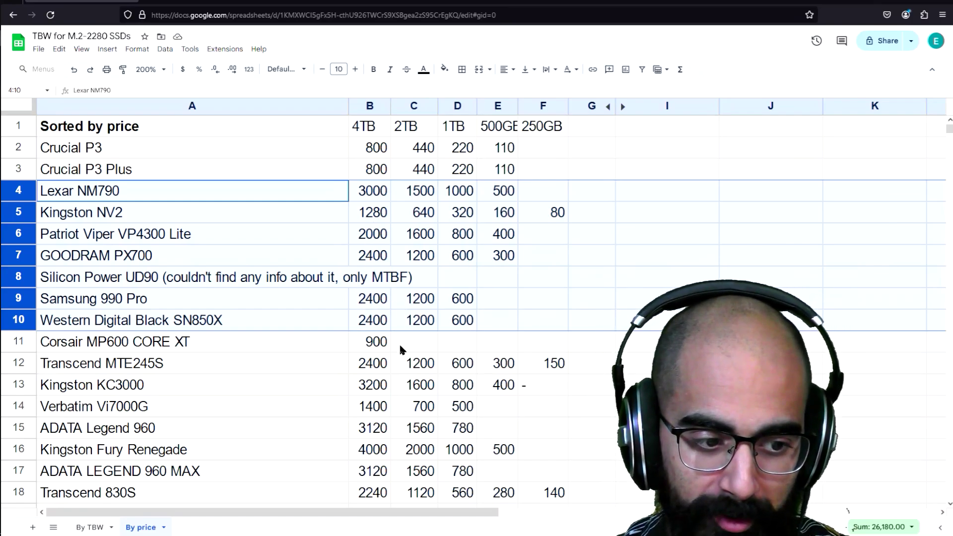
pyautogui.scroll(-1, 382, 364)
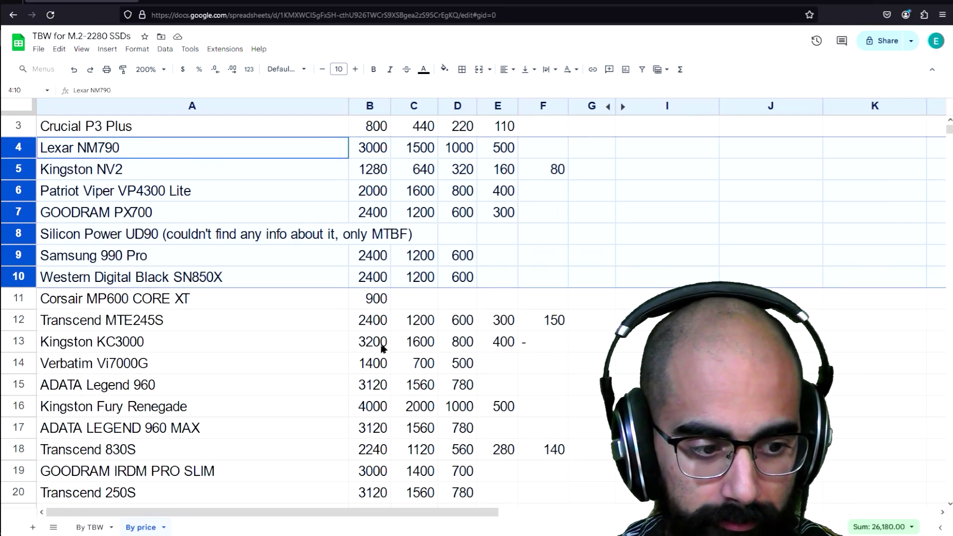
pyautogui.click(382, 342)
pyautogui.scroll(1, 383, 340)
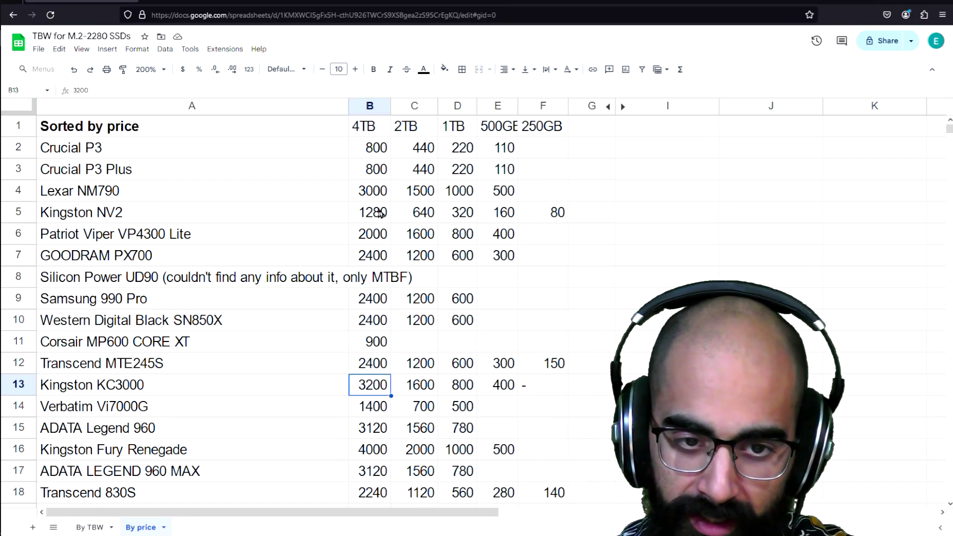
# Step: Show the By TBW sheet and select its 'Sorted by TBW' title cell
pyautogui.click(99, 528)
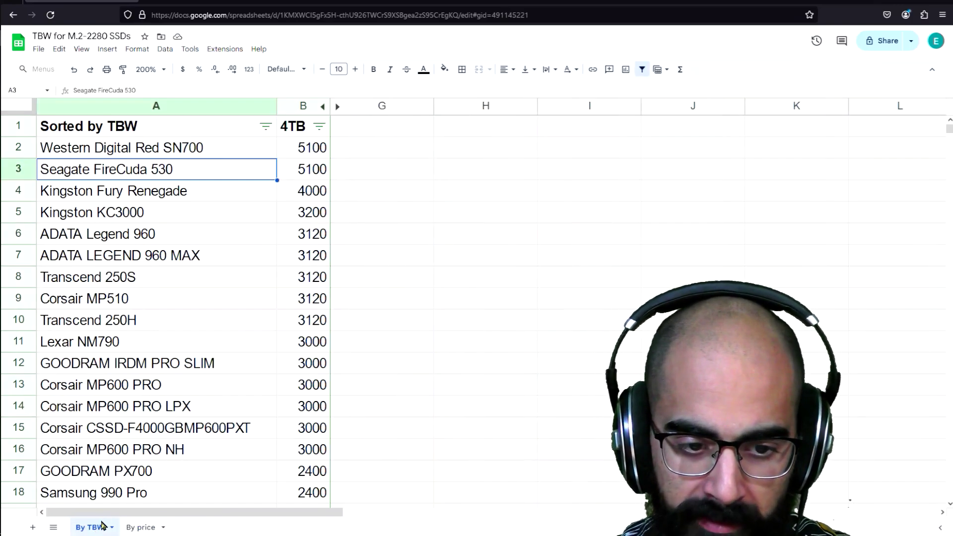
pyautogui.click(204, 130)
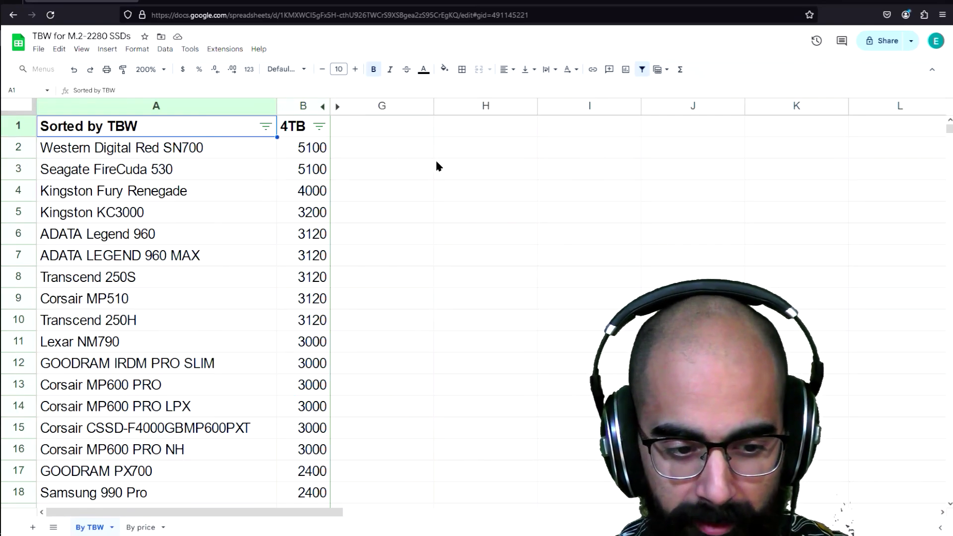